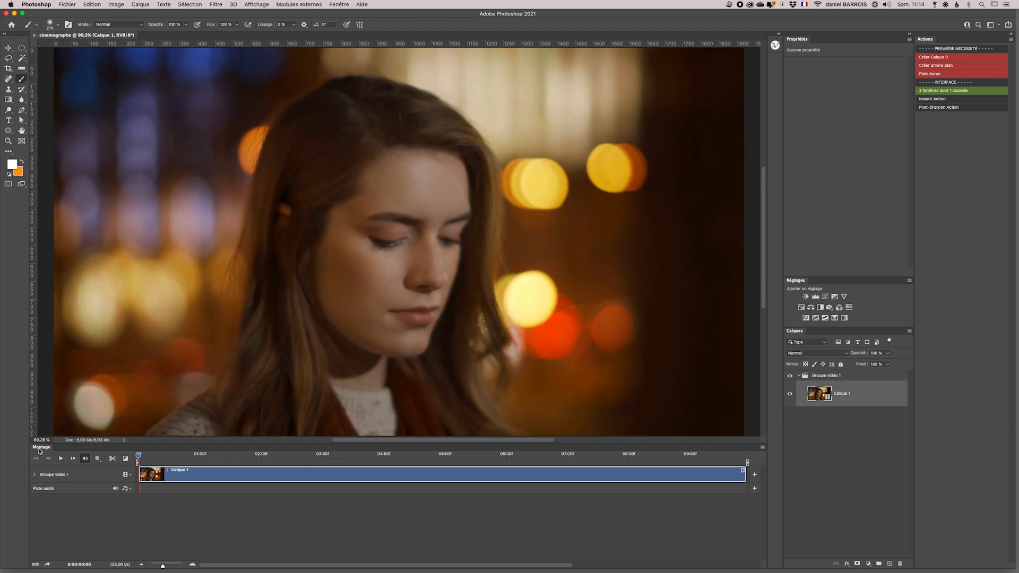
left_click(334, 6)
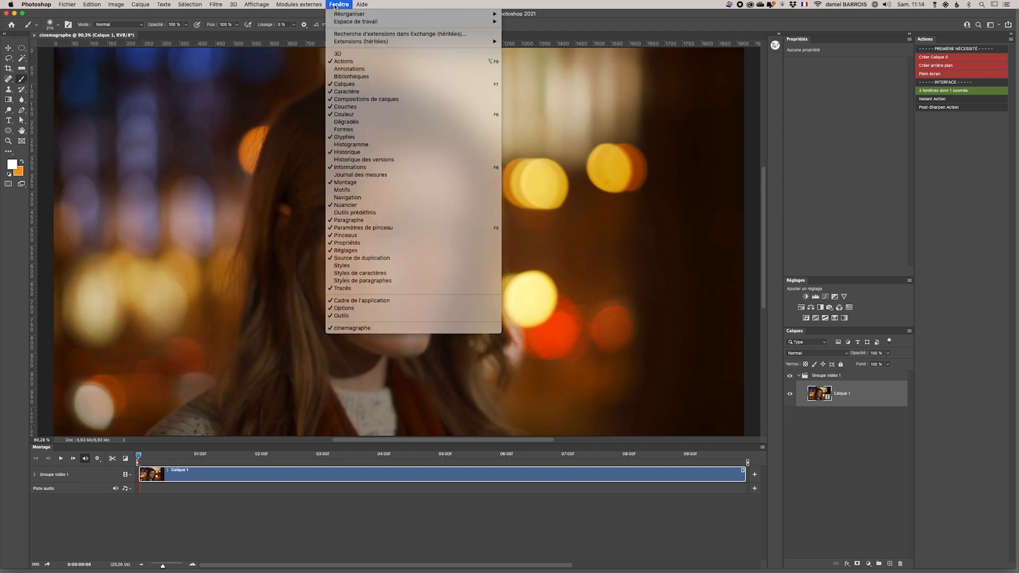
left_click(365, 183)
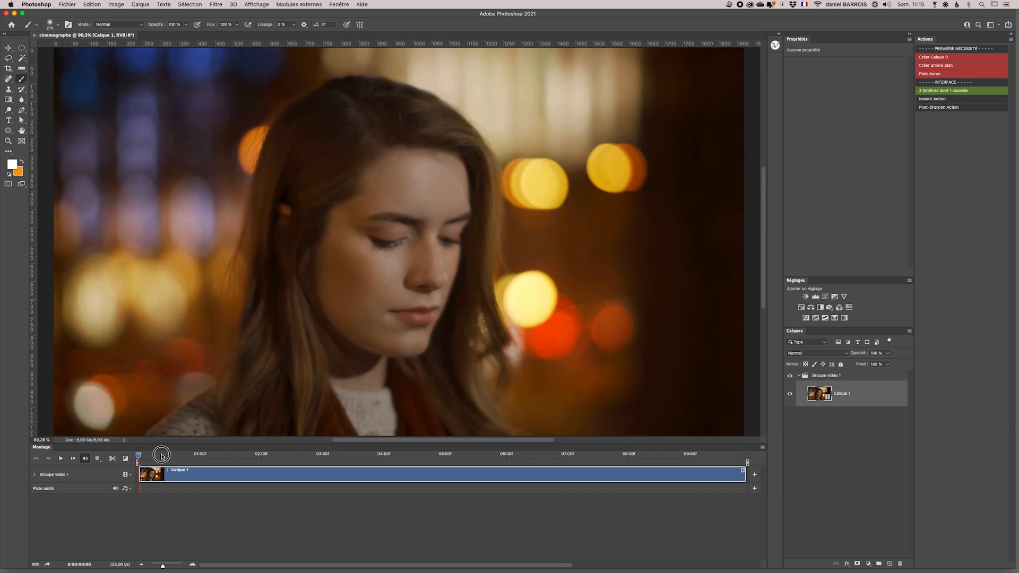
Step: Scrub through the Calque 1 video clip and trim its start to 0:00:02:01
left_click_drag(139, 457, 678, 457)
left_click_drag(699, 420, 430, 446)
left_click_drag(185, 472, 134, 471)
left_click_drag(299, 565, 160, 568)
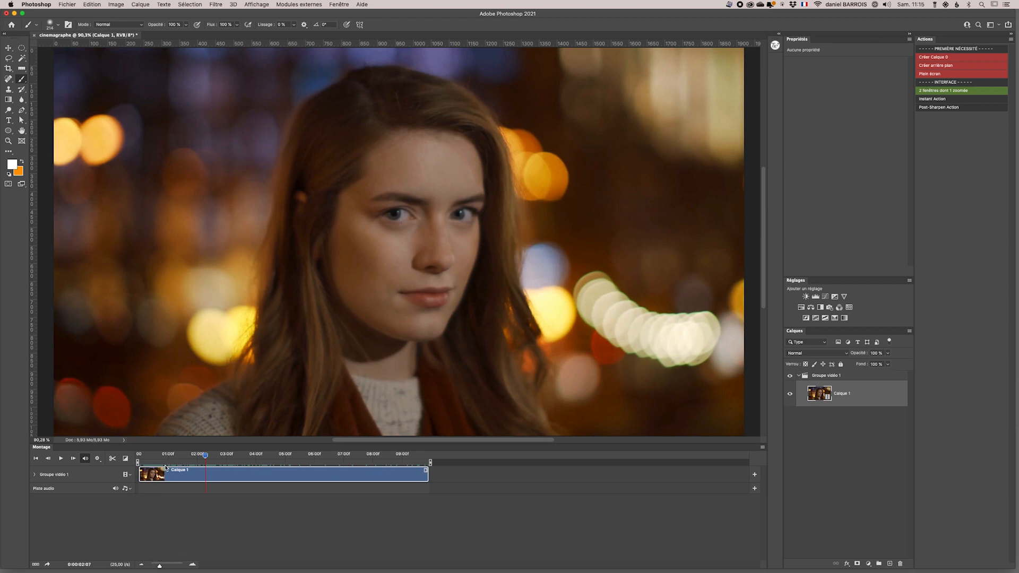
mouse_move(205, 457)
left_mouse_down()
mouse_move(141, 462)
mouse_move(198, 462)
left_mouse_up()
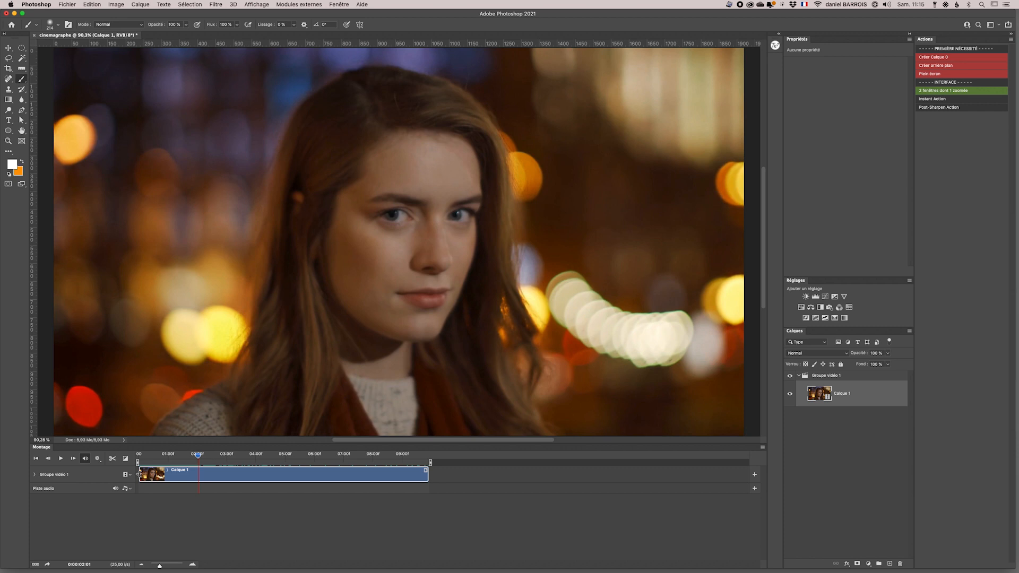
mouse_move(140, 474)
left_mouse_down()
mouse_move(195, 479)
mouse_move(182, 457)
mouse_move(137, 460)
left_mouse_up()
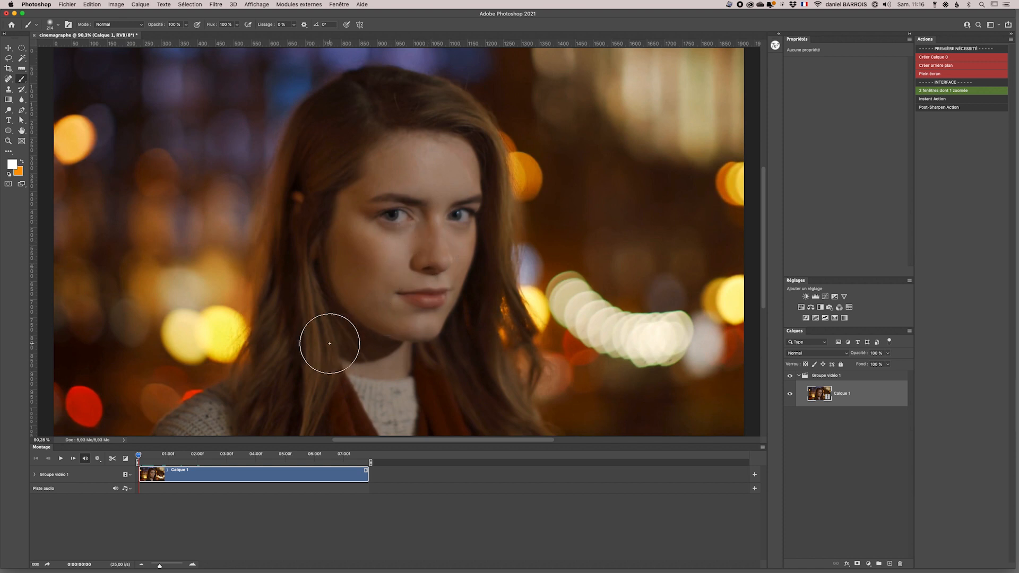
Step: Check the playback resolution and loop setting of the timeline
left_click(98, 460)
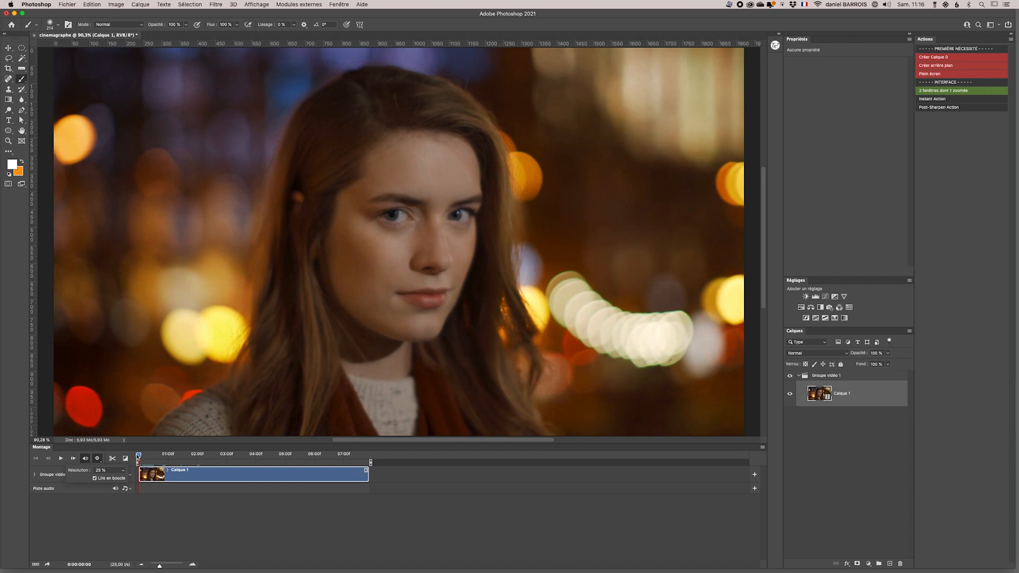
left_click(98, 460)
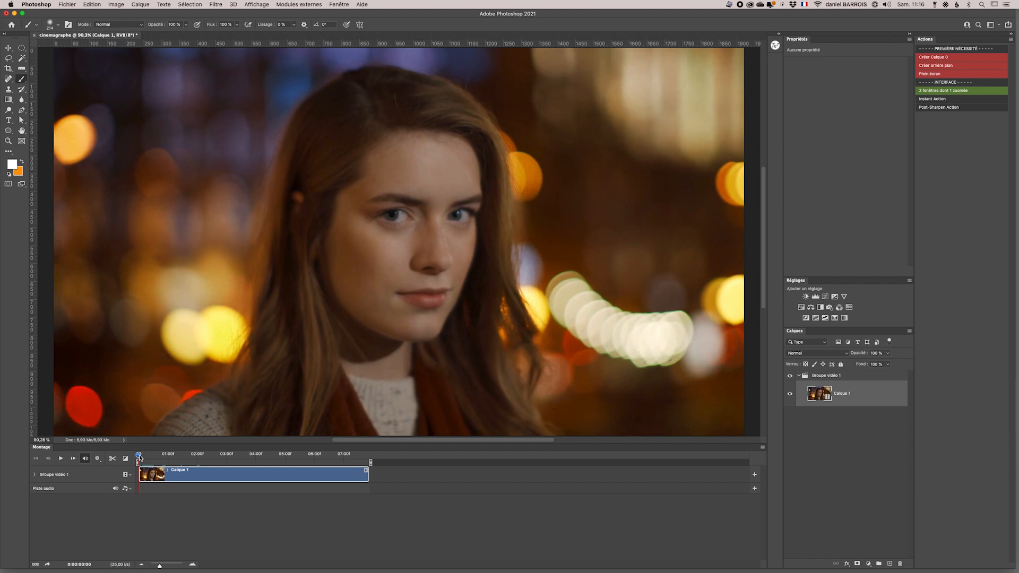
Step: Trim the end of the Calque 1 clip to 0:00:01:23
left_click_drag(139, 457, 139, 457)
left_click_drag(139, 458, 136, 457)
left_click_drag(138, 457, 194, 450)
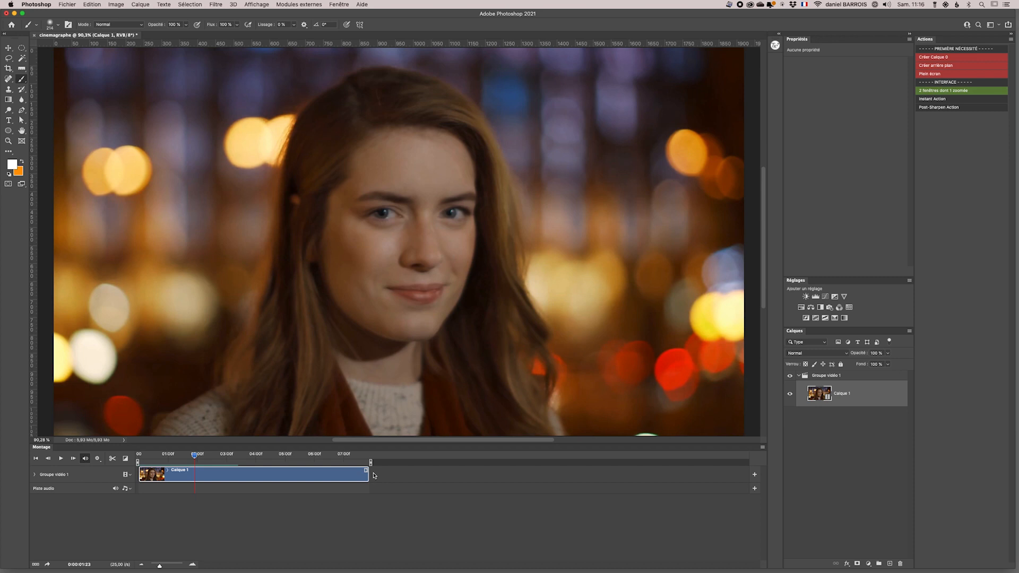
left_click_drag(367, 472, 195, 474)
left_click_drag(160, 567, 168, 565)
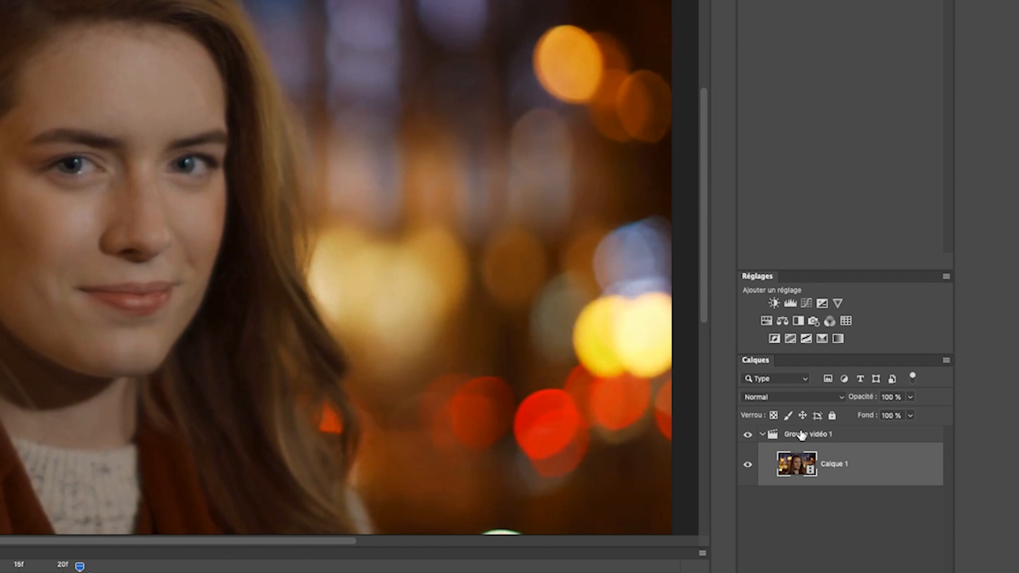
Step: Take Calque 1 out of the Groupe vidéo 1 group and duplicate it as Calque 1 copie in the same document
left_click_drag(854, 473, 854, 431)
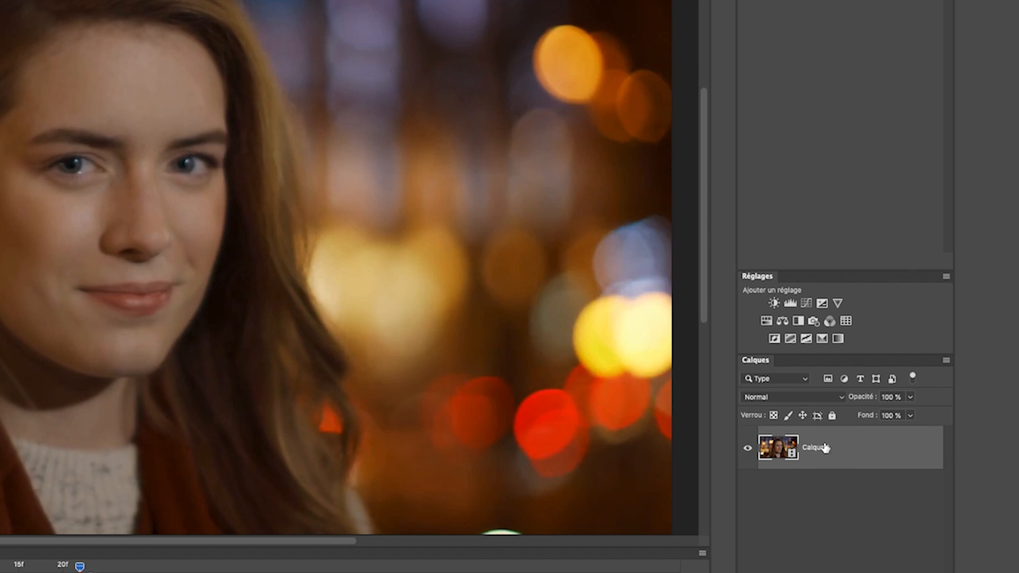
right_click(873, 446)
left_click(913, 342)
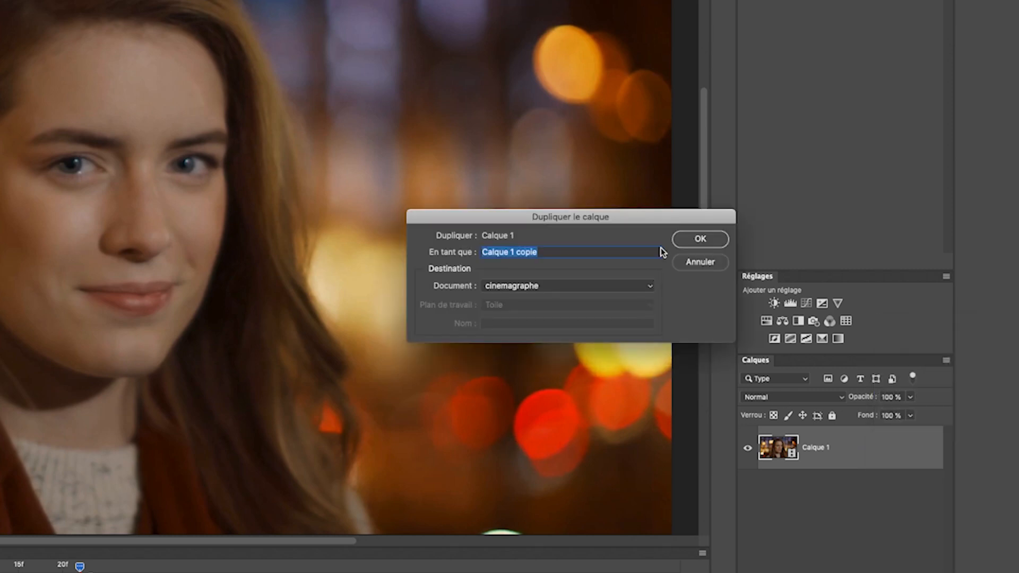
left_click(700, 239)
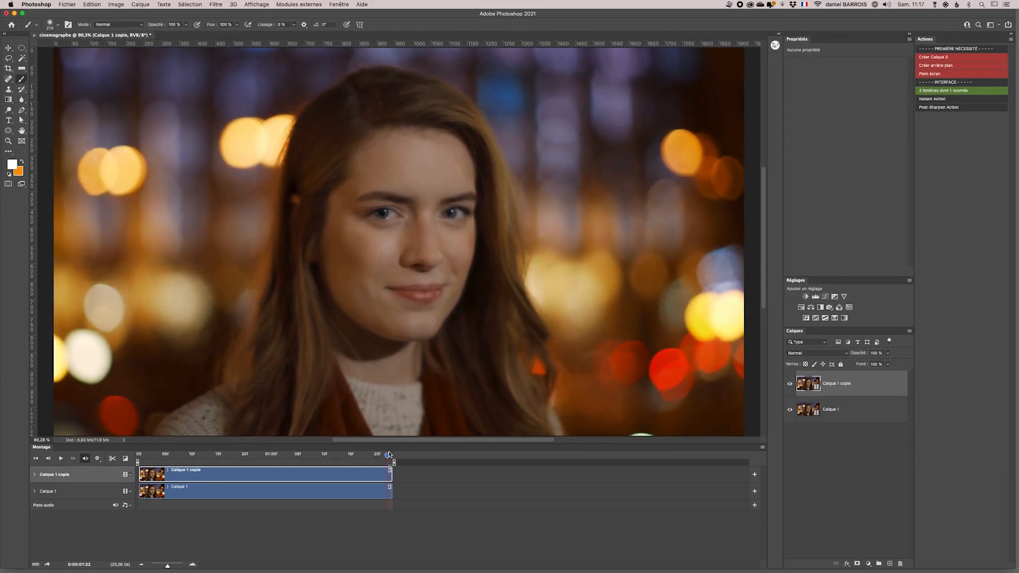
Step: Shift the Calque 1 clip on the timeline so it starts at 0:00:01:22, near the end of the Calque 1 copie clip
left_click_drag(388, 456, 138, 460)
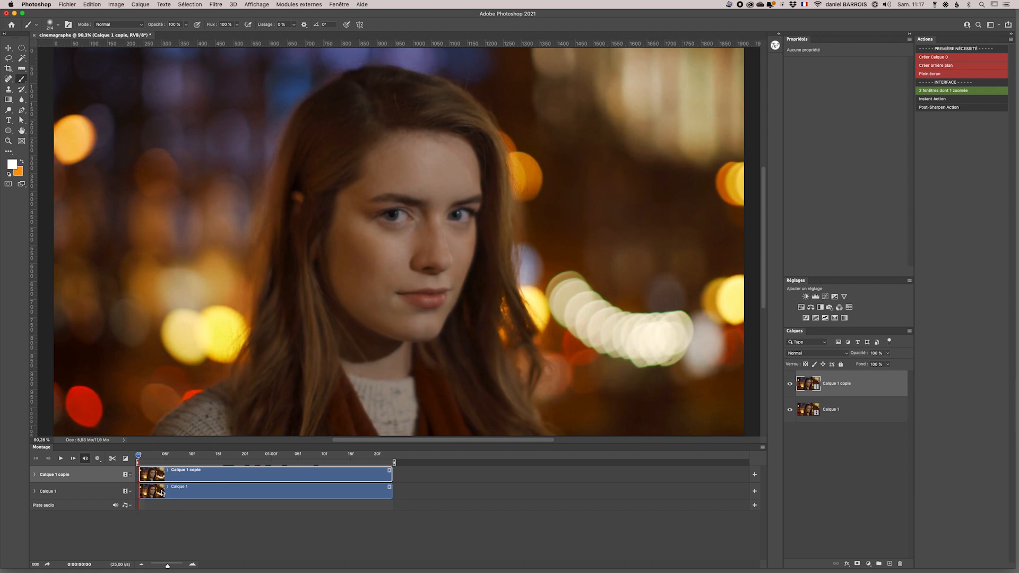
left_click_drag(186, 493, 431, 488)
left_click_drag(139, 458, 388, 459)
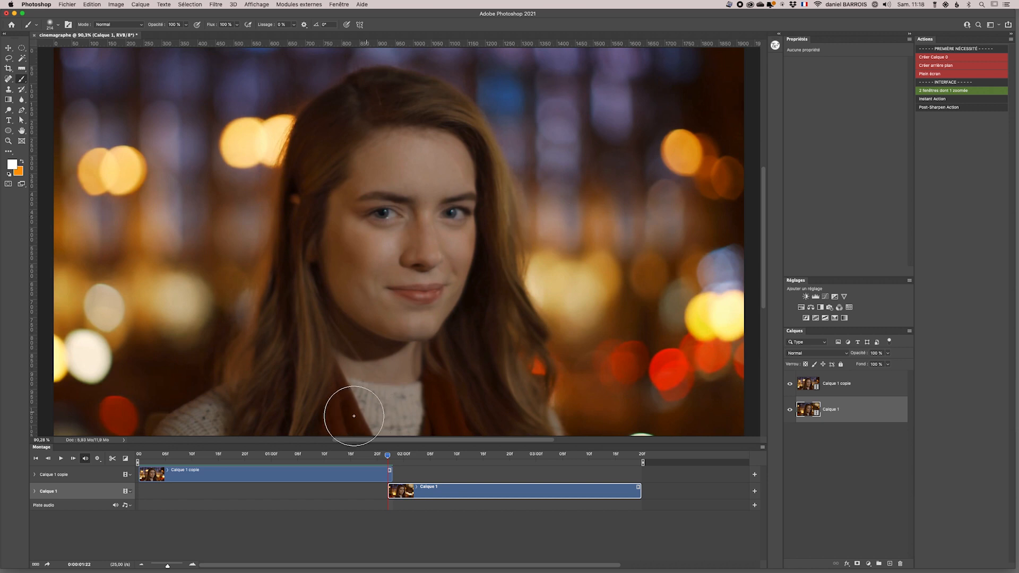
Step: Add an opacity keyframe to Calque 1 copie at 0:00:00:10, keeping the opacity at 100 %
left_click(35, 475)
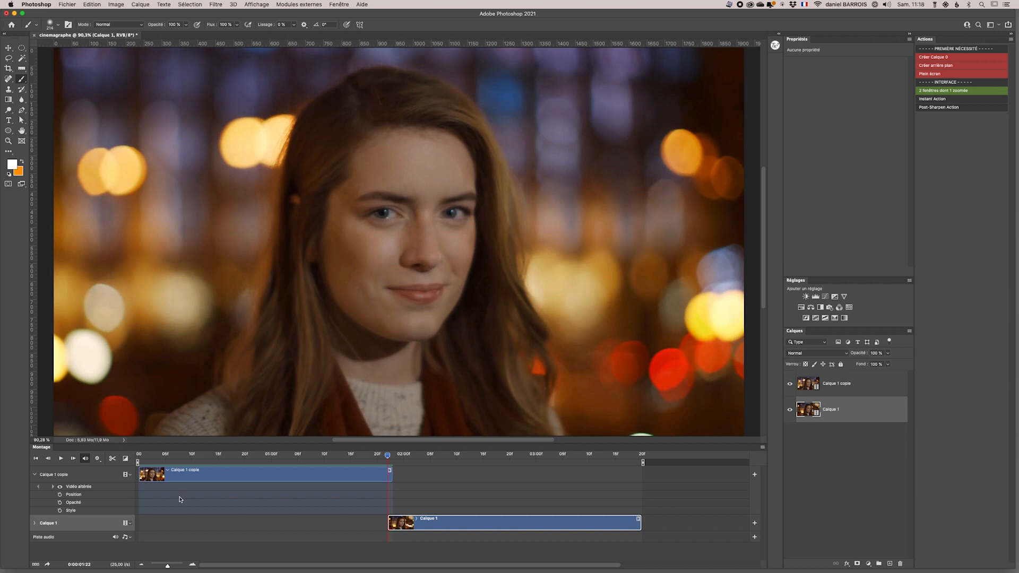
left_click_drag(387, 458, 192, 462)
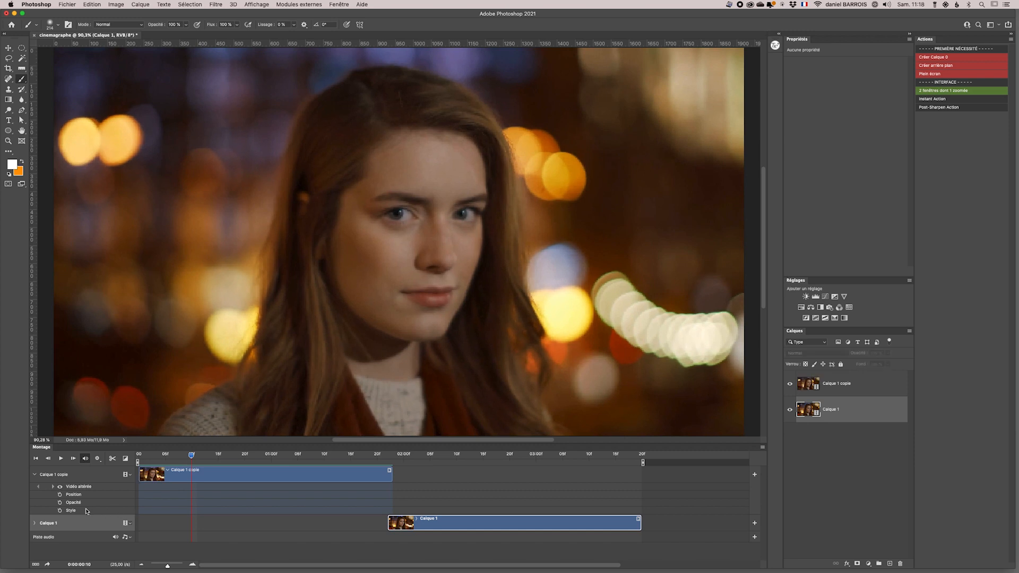
left_click(60, 503)
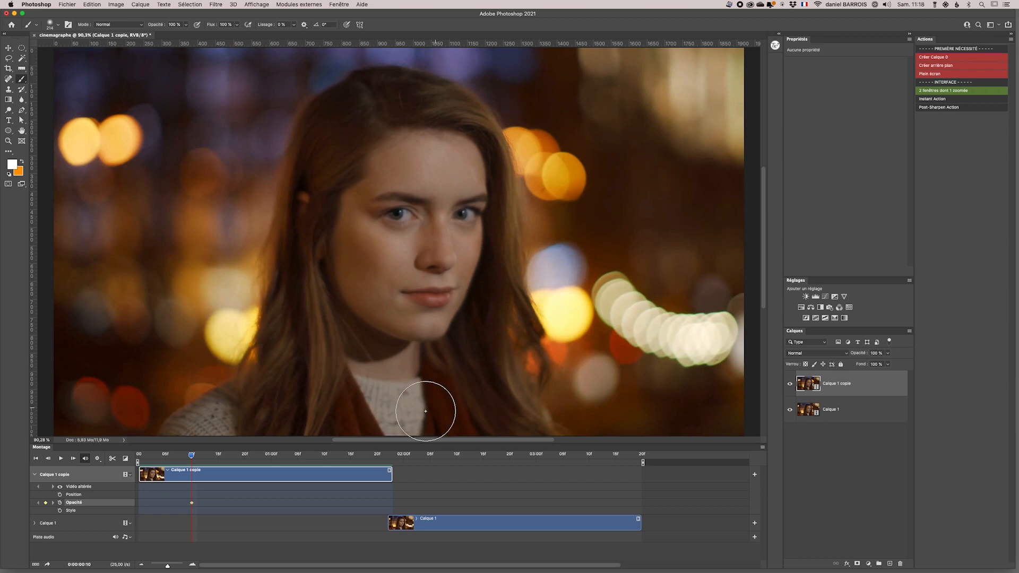
Step: Create a second opacity keyframe on Calque 1 copie at 0:00:01:22 with the opacity set to 0 %
left_click_drag(192, 457, 388, 463)
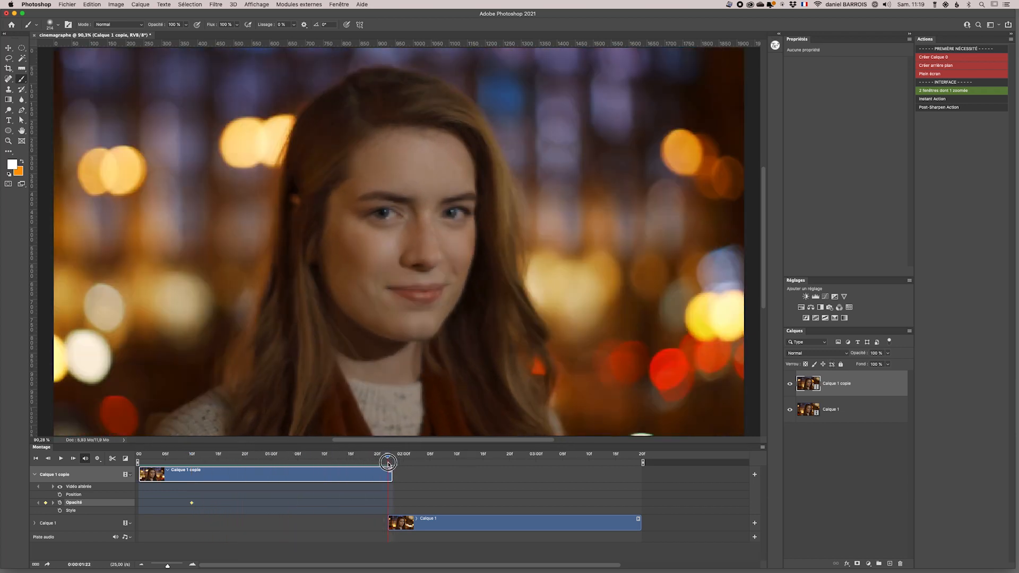
left_click(888, 353)
left_click_drag(887, 364, 851, 363)
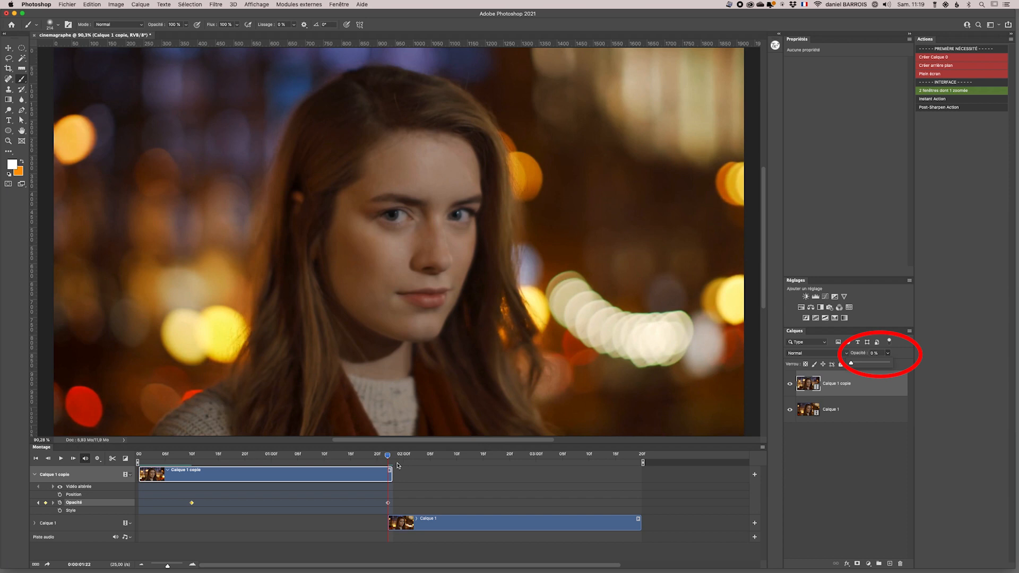
mouse_move(388, 457)
left_mouse_down()
mouse_move(182, 471)
mouse_move(387, 476)
left_mouse_up()
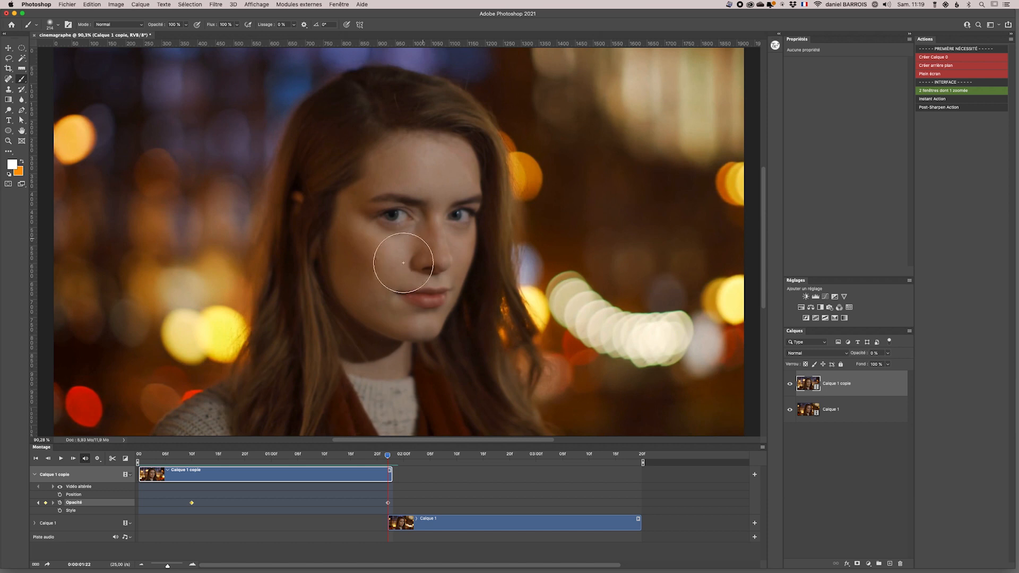
Step: Extend the Calque 1 clip back to the timeline start and trim its end to match the end of Calque 1 copie
mouse_move(389, 458)
left_mouse_down()
mouse_move(167, 463)
mouse_move(386, 462)
left_mouse_up()
left_click_drag(388, 523, 123, 524)
mouse_move(388, 458)
left_mouse_down()
mouse_move(212, 466)
mouse_move(370, 474)
mouse_move(386, 472)
mouse_move(145, 468)
mouse_move(392, 476)
left_mouse_up()
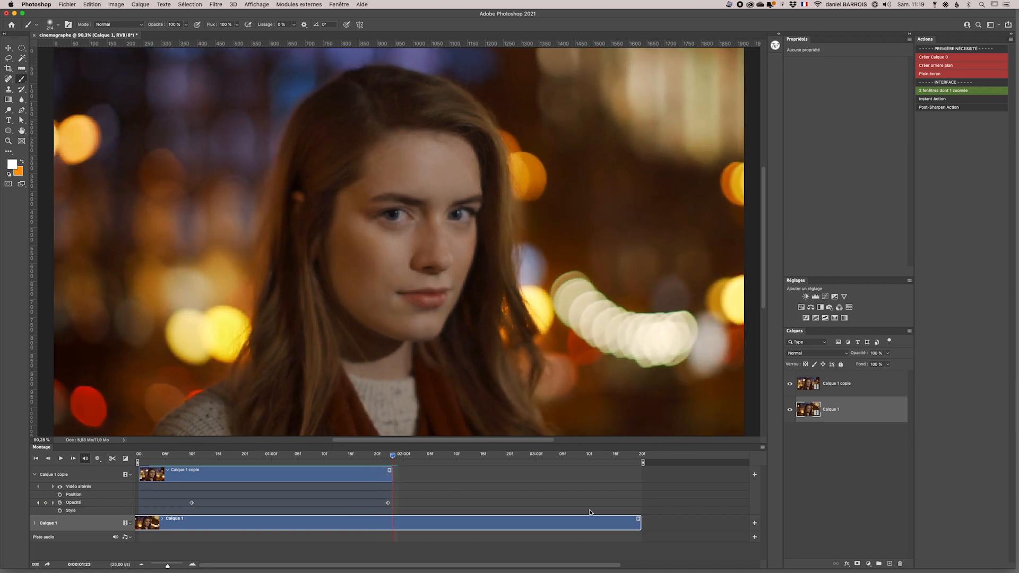
left_click_drag(641, 523, 392, 520)
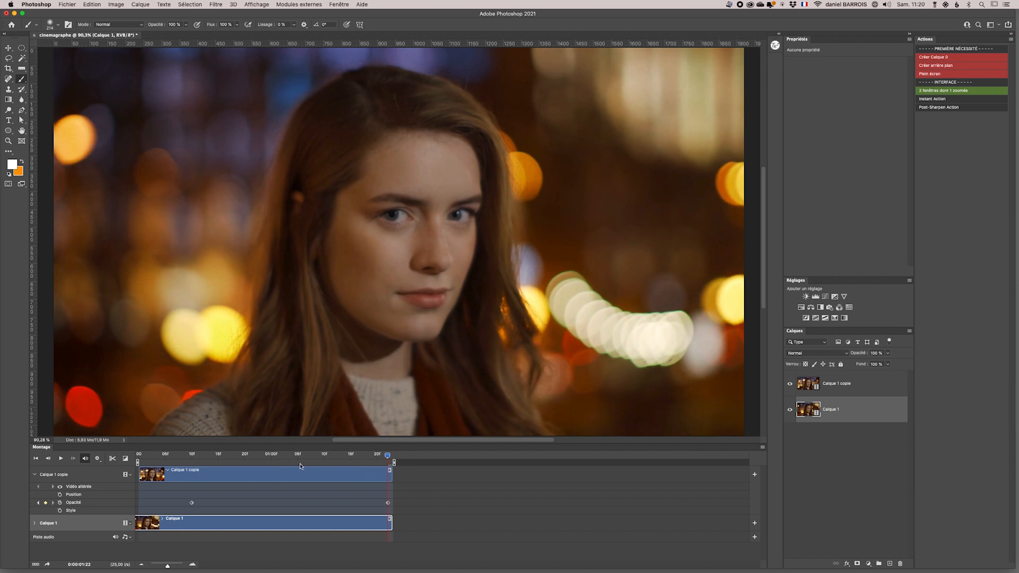
Step: Stamp all visible layers at 0:00:00:00 into a new still layer above Calque 1 copie
left_click_drag(387, 457, 137, 455)
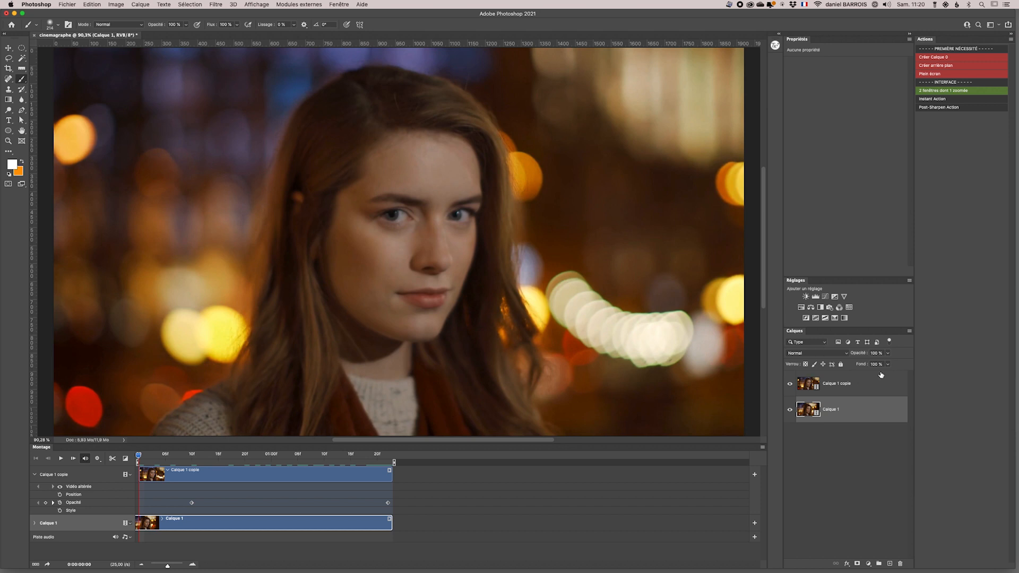
left_click(862, 383)
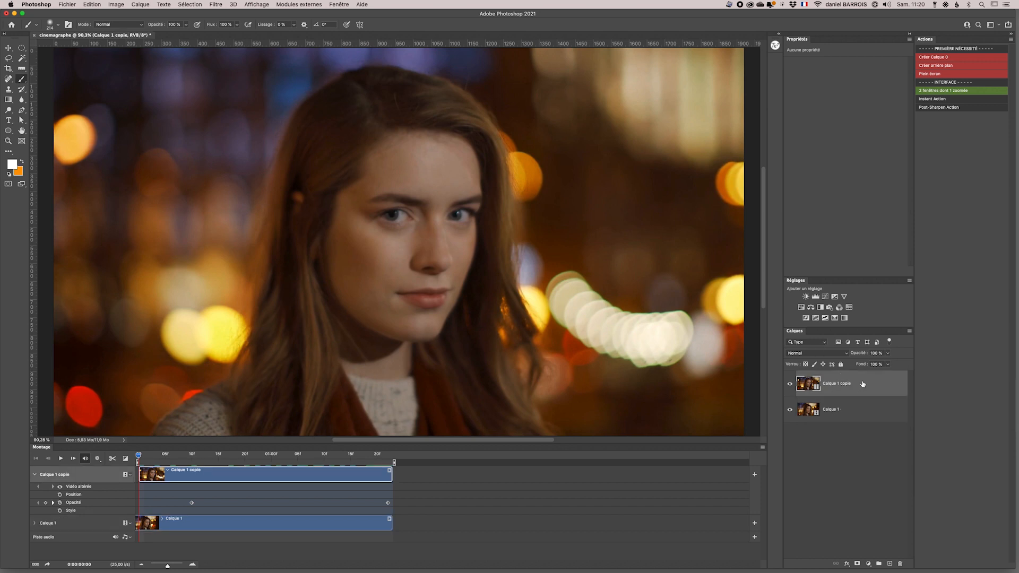
left_click(910, 331)
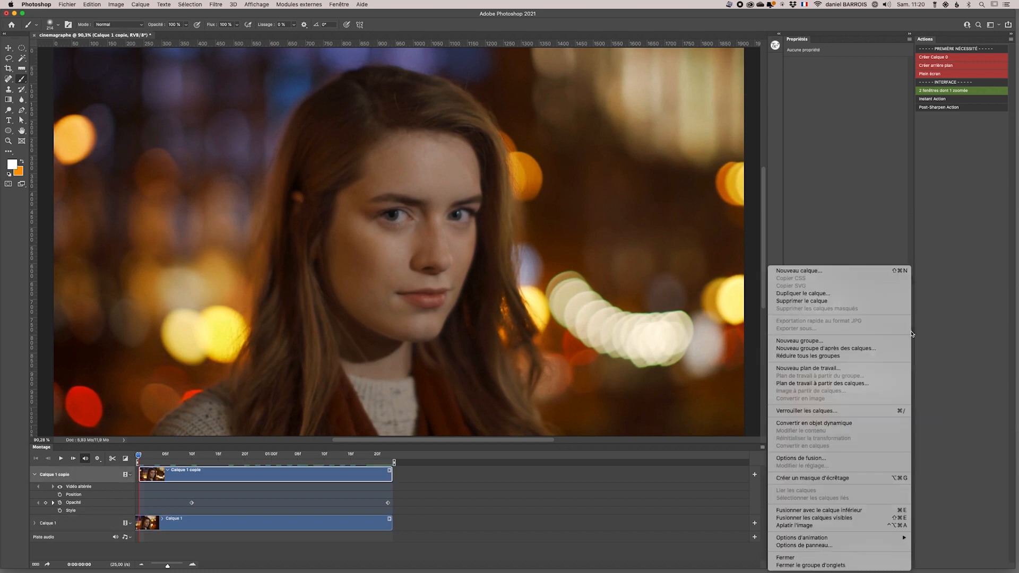
left_click(839, 519, "alt")
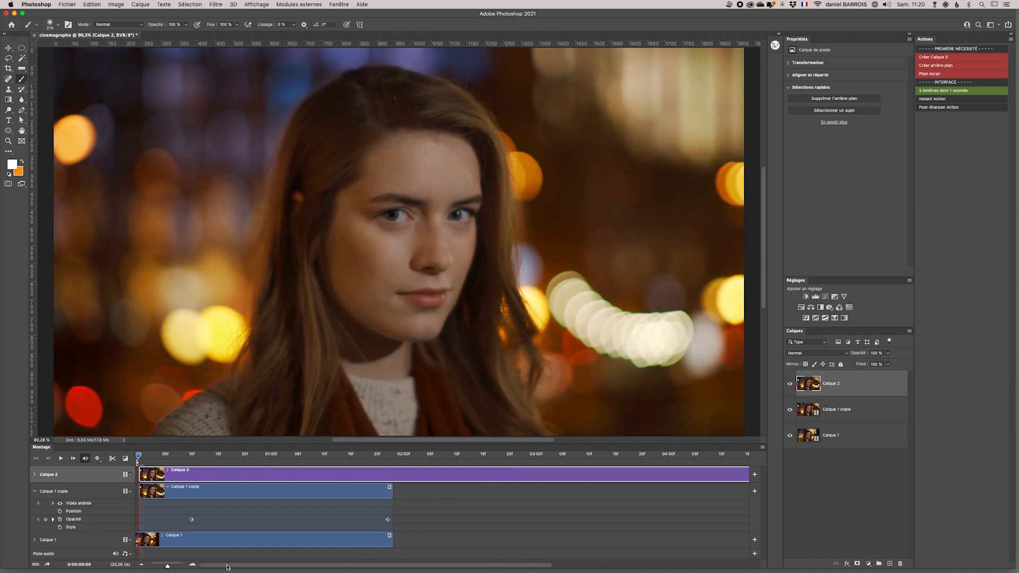
Step: Shorten the Calque 2 clip so it ends together with the two video clips below it
left_click_drag(167, 567, 164, 567)
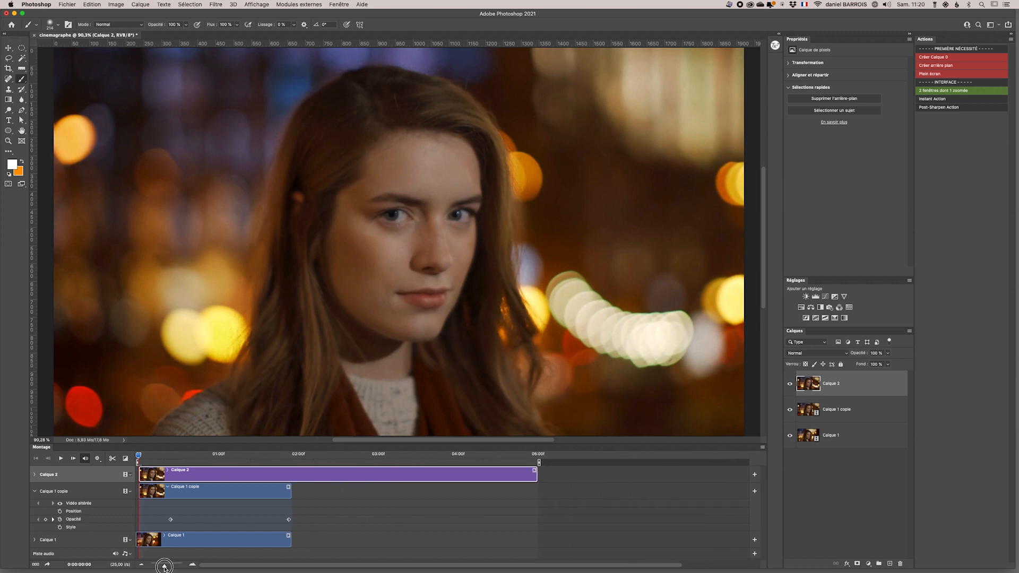
left_click_drag(535, 477, 291, 480)
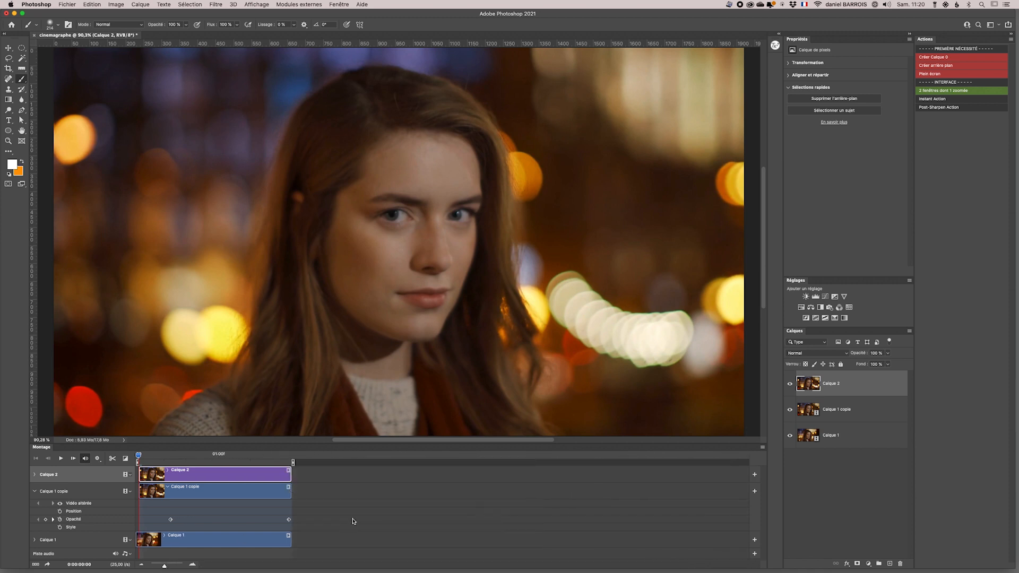
left_click_drag(168, 566, 170, 567)
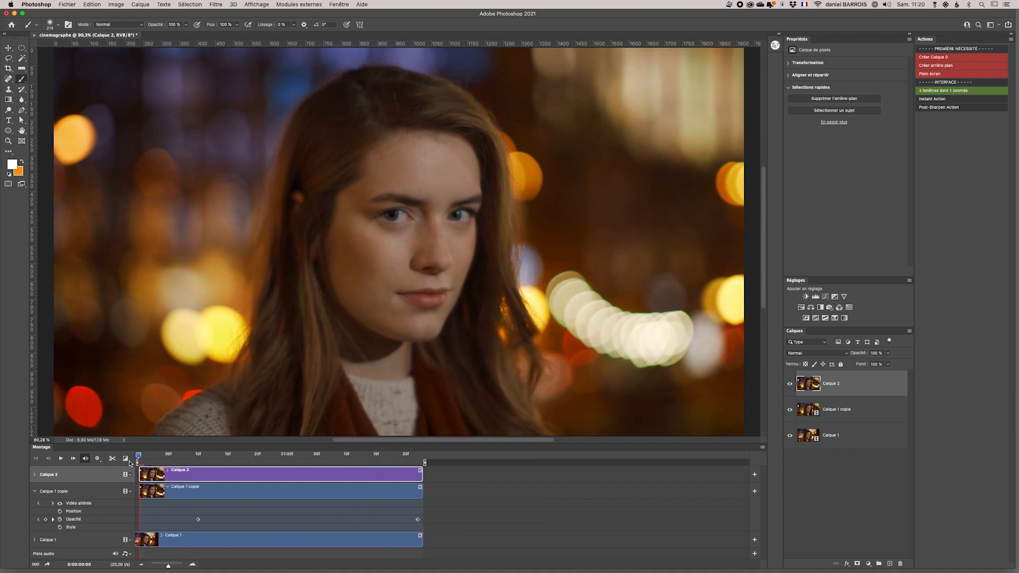
Step: Add a layer mask to Calque 2 and paint it black over the woman's whole silhouette with a soft brush
mouse_move(139, 458)
left_mouse_down()
mouse_move(416, 459)
mouse_move(137, 467)
left_mouse_up()
left_click(858, 564)
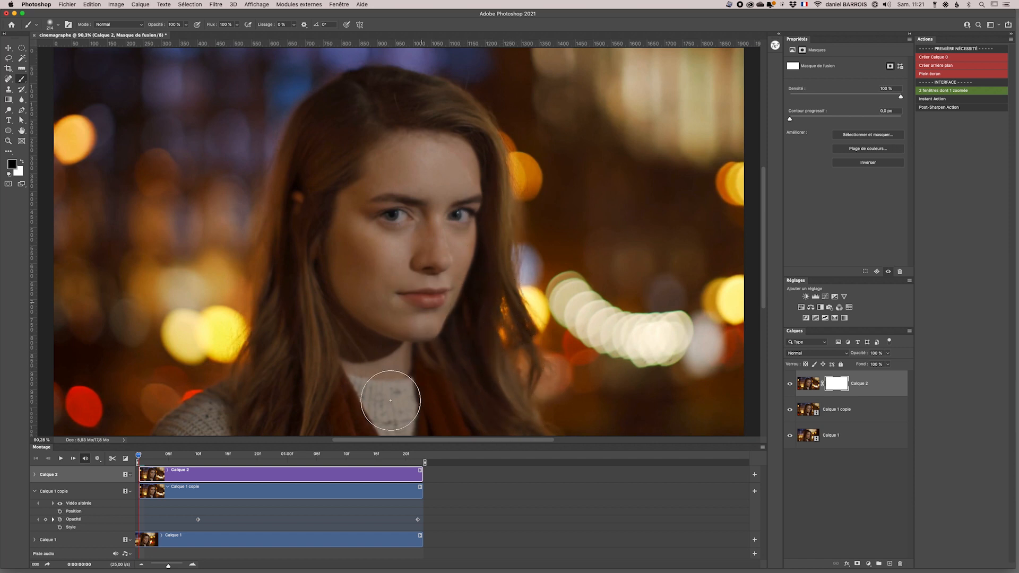
left_click_drag(375, 326, 400, 280)
left_click(835, 386, "alt")
mouse_move(423, 200)
left_mouse_down()
mouse_move(434, 147)
mouse_move(380, 132)
mouse_move(339, 156)
mouse_move(311, 239)
mouse_move(310, 316)
mouse_move(380, 208)
mouse_move(381, 295)
mouse_move(436, 161)
mouse_move(461, 356)
mouse_move(449, 282)
mouse_move(513, 432)
mouse_move(419, 423)
mouse_move(436, 398)
mouse_move(358, 426)
mouse_move(318, 421)
left_mouse_up()
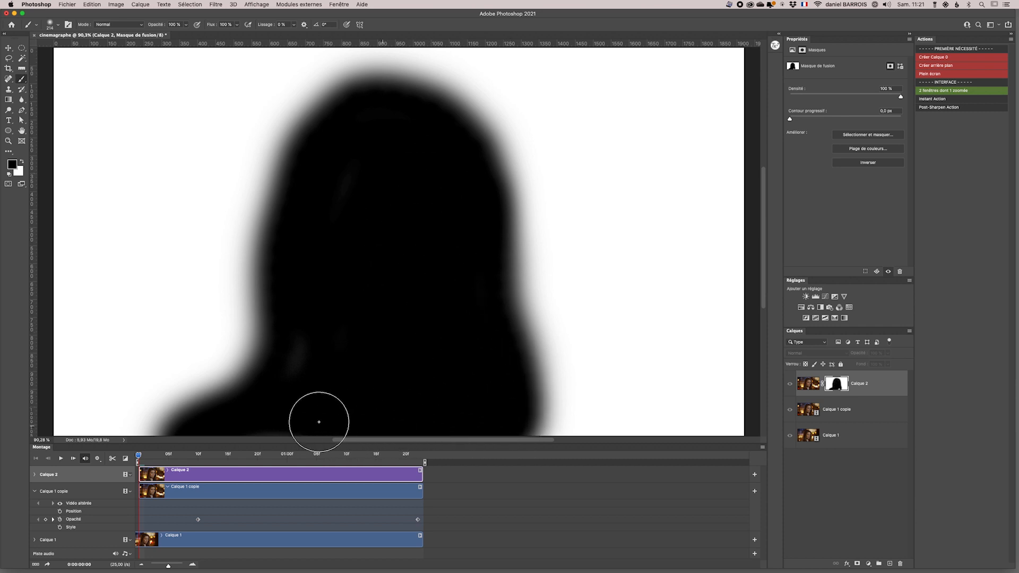
left_click(808, 386)
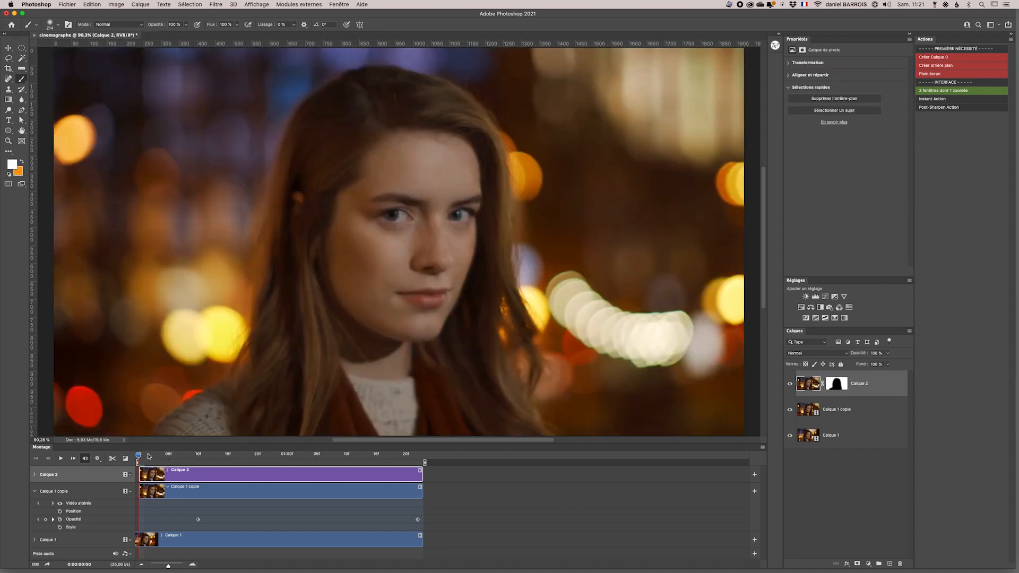
Step: Play the timeline animation to check the moving woman against the frozen background
key("space")
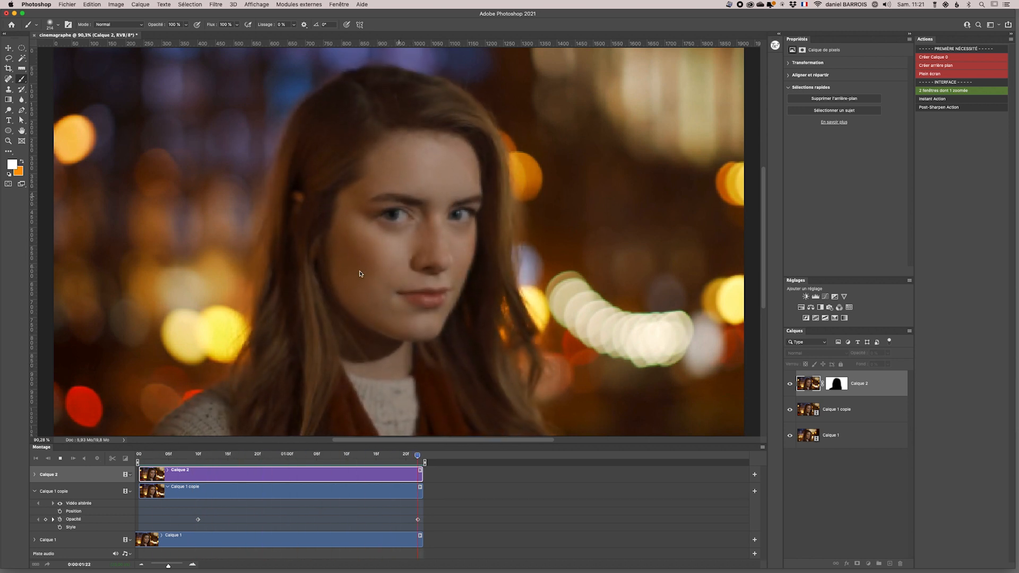
key("space")
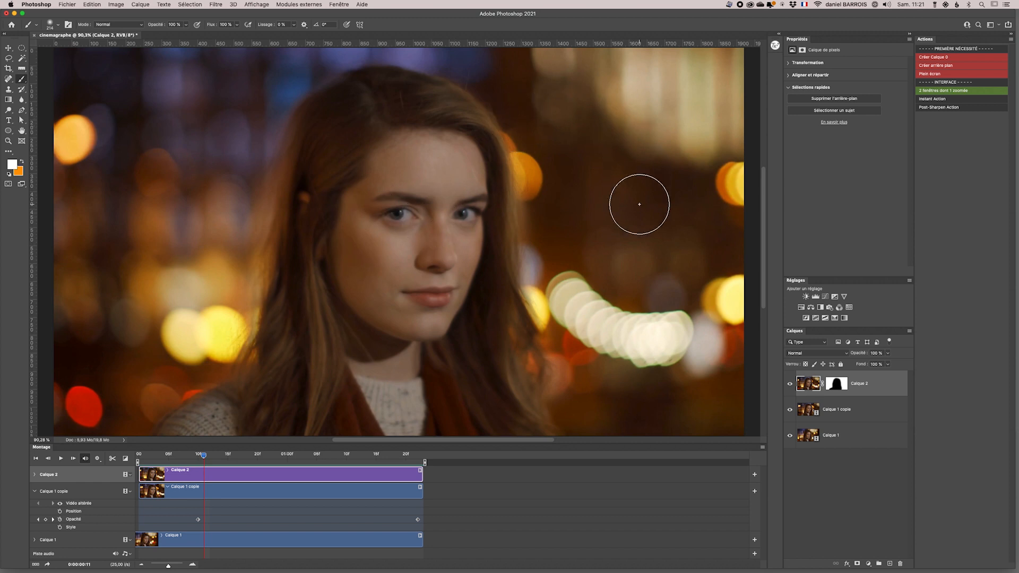
Step: Invert the Calque 2 layer mask to freeze the woman against a moving background, and play the animation to check it
left_click(842, 385)
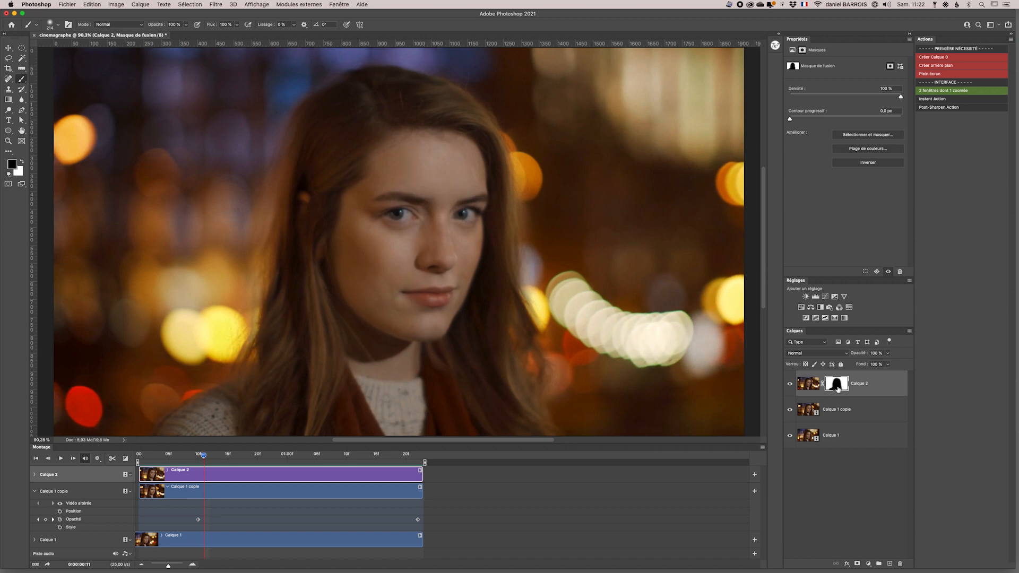
key("super+i")
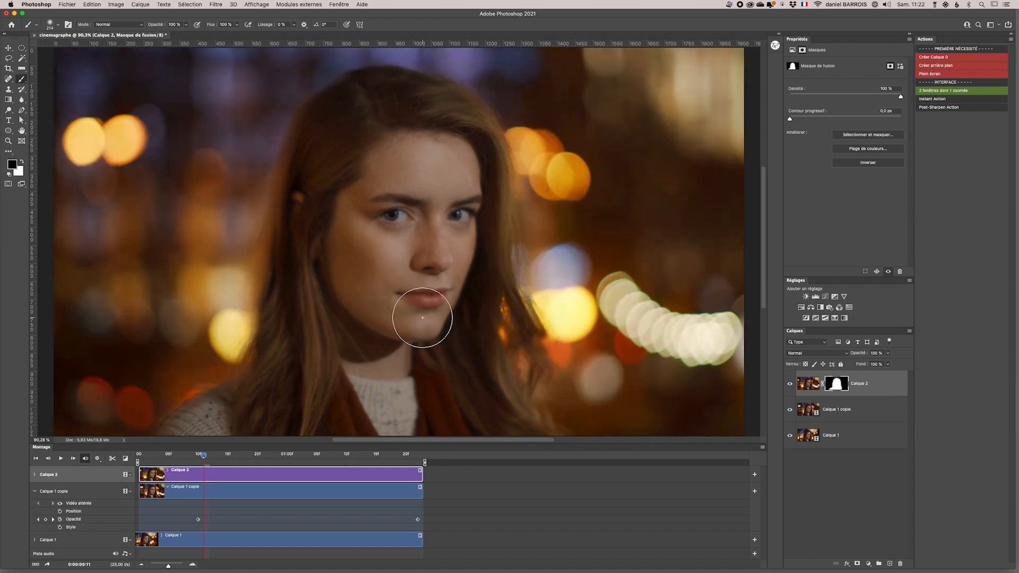
key("space")
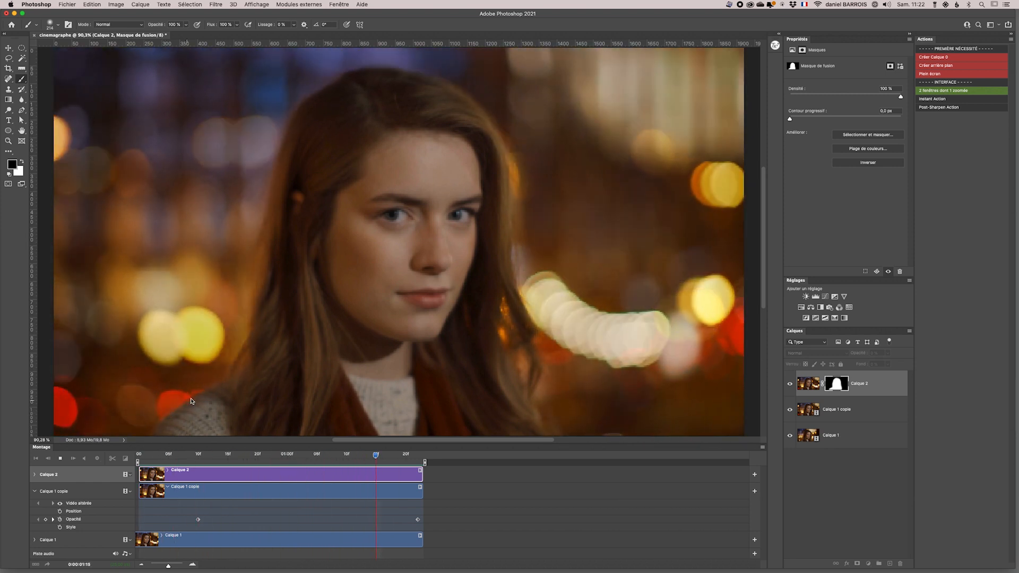
key("space")
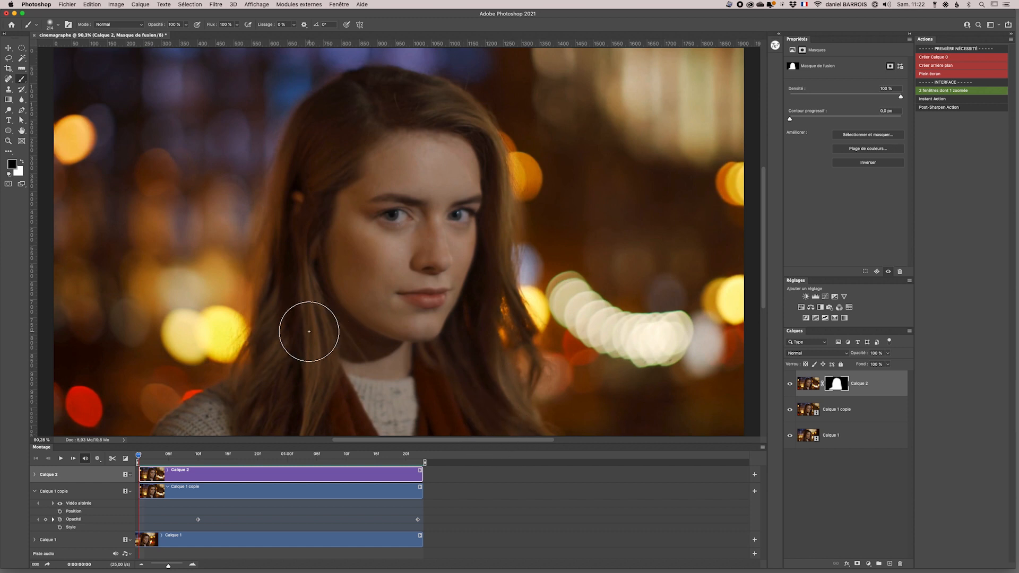
key("space")
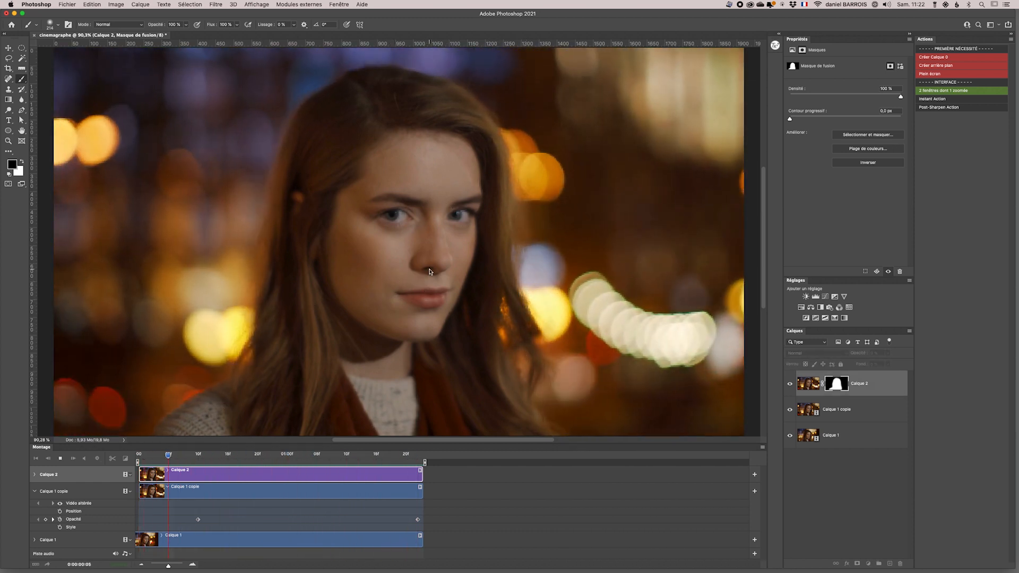
key("space")
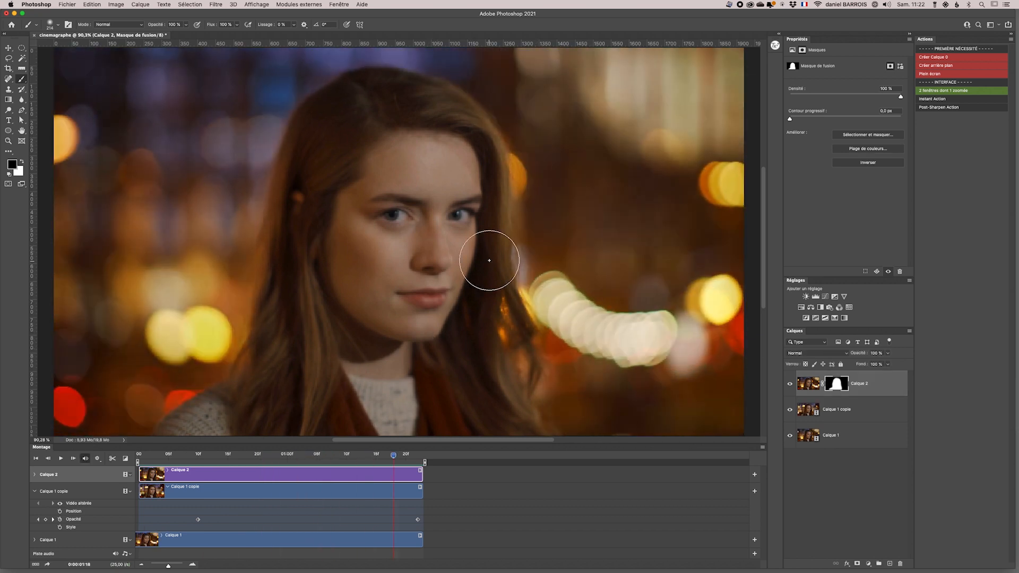
Step: Paint white on the Calque 2 mask down the outer edge of the hair beside the glowing lights, and preview the animation
key("x")
left_click_drag(531, 120, 562, 398)
key("space")
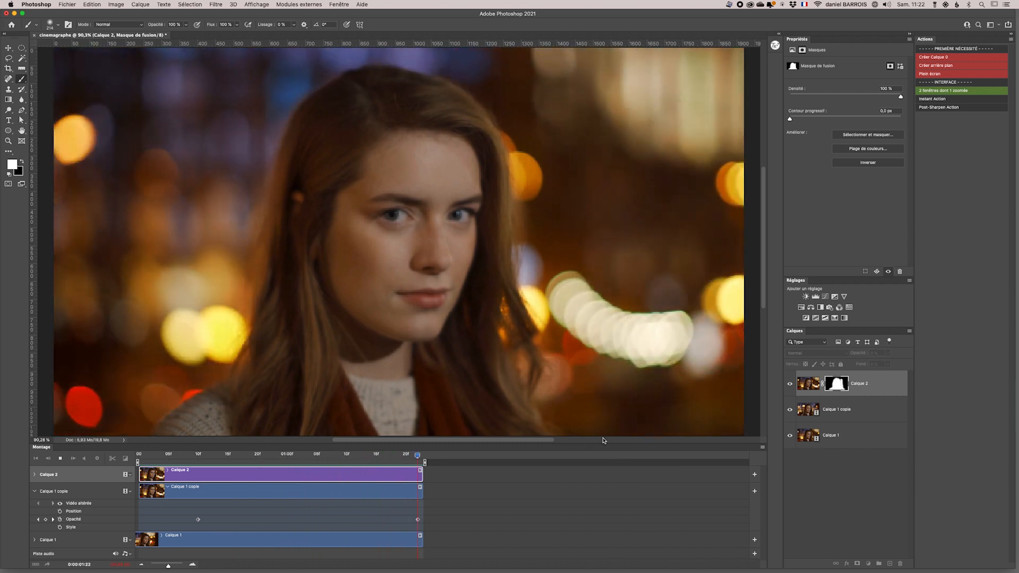
key("space")
Step: Paint black on the Calque 2 mask just outside the same hair edge to trim the frozen area, and replay the animation
key("x")
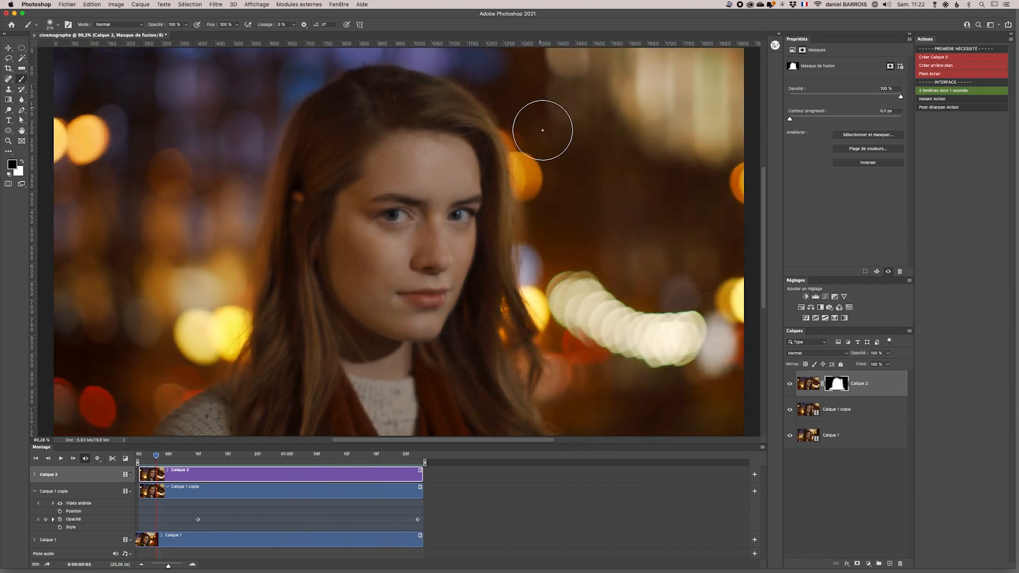
mouse_move(544, 214)
left_mouse_down()
mouse_move(546, 271)
mouse_move(577, 344)
mouse_move(561, 402)
mouse_move(589, 415)
left_mouse_up()
key("space")
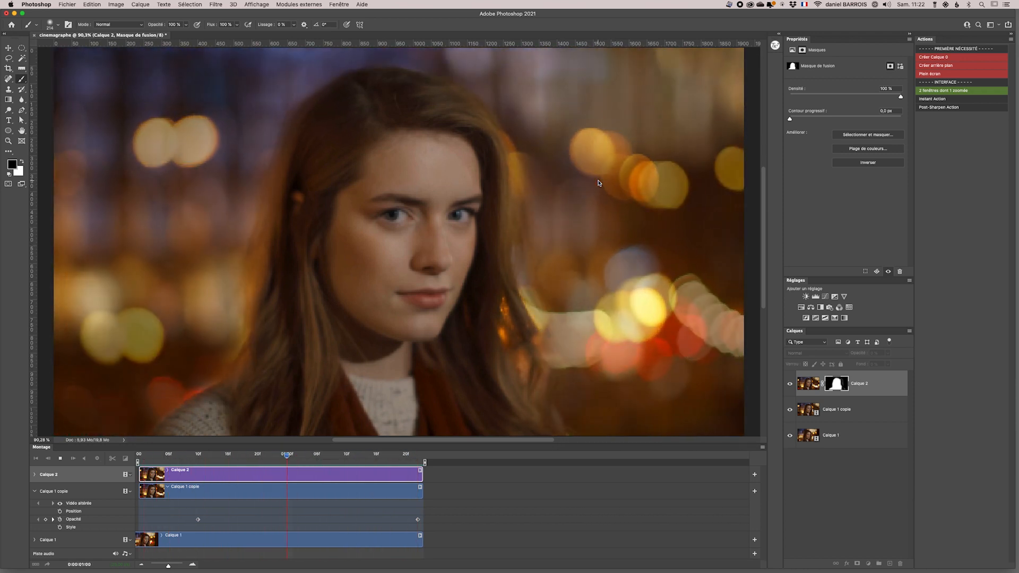
key("space")
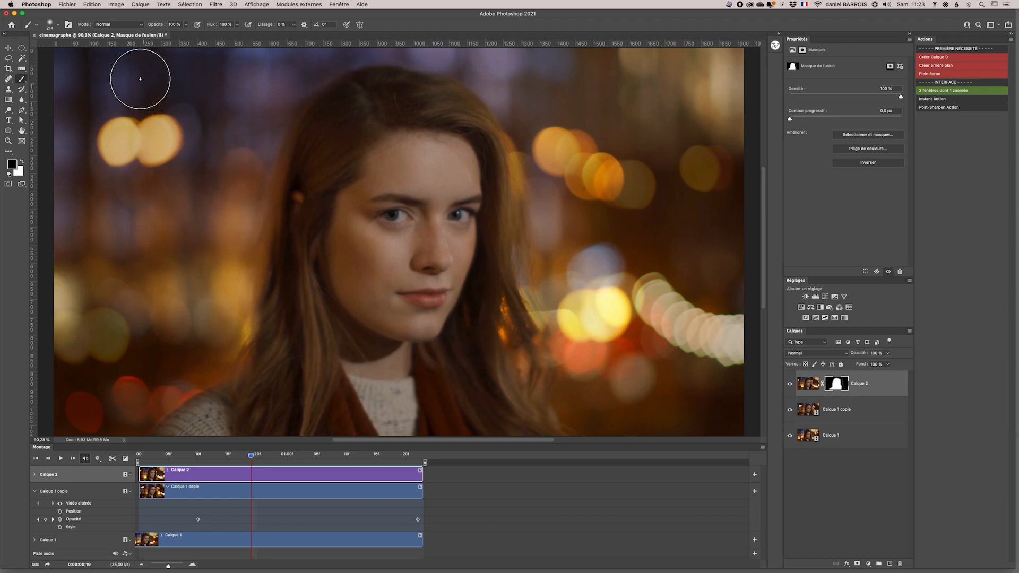
Step: Start a Save for Web (hérité) export of the animation with GIF as the file format
left_click(68, 5)
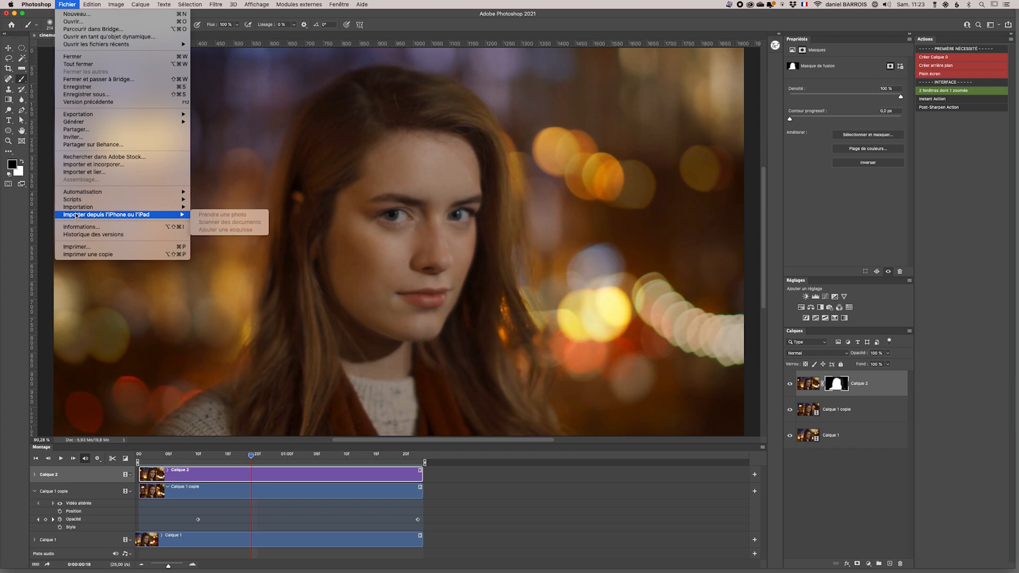
mouse_move(78, 206)
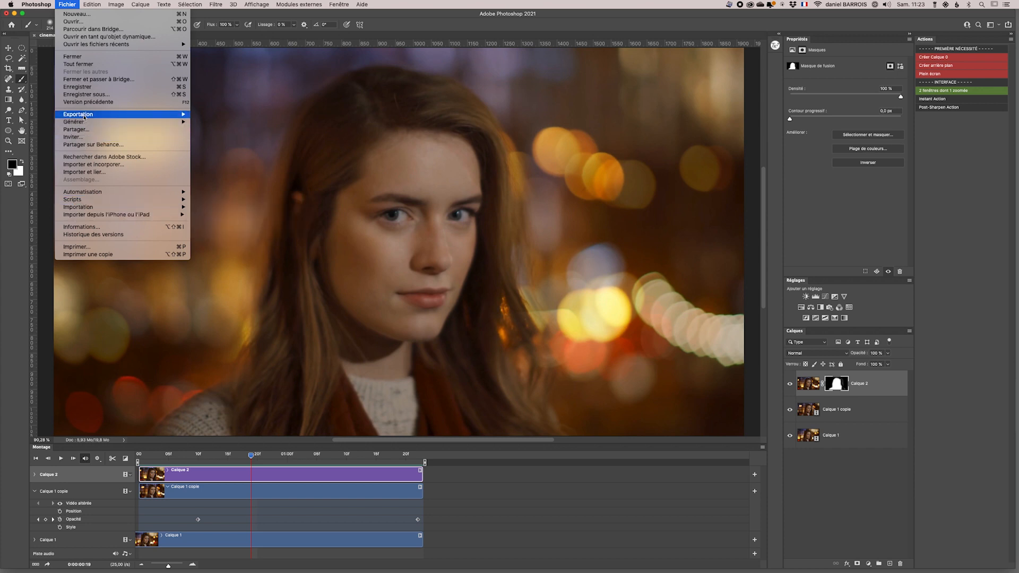
mouse_move(83, 114)
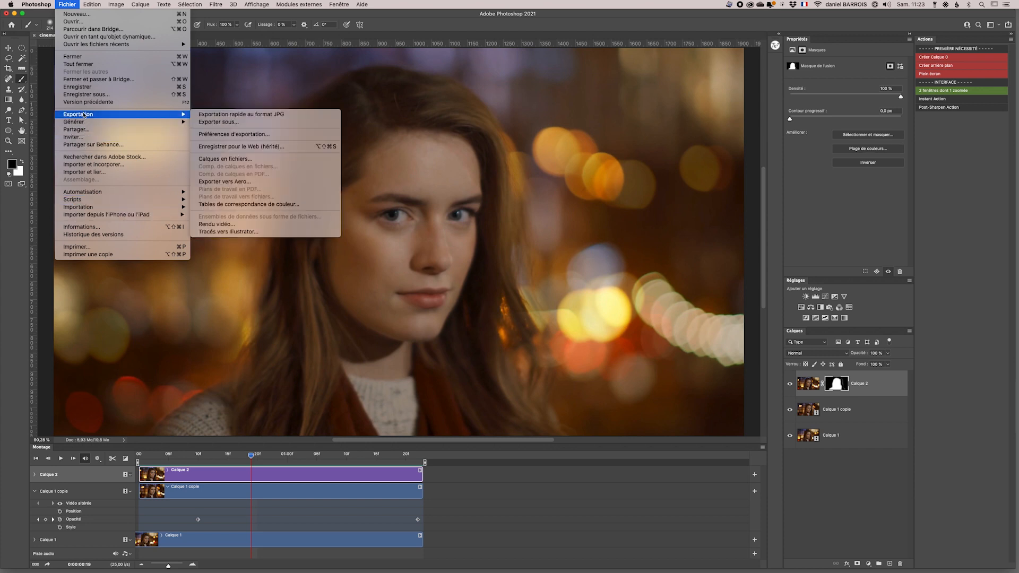
left_click(232, 146)
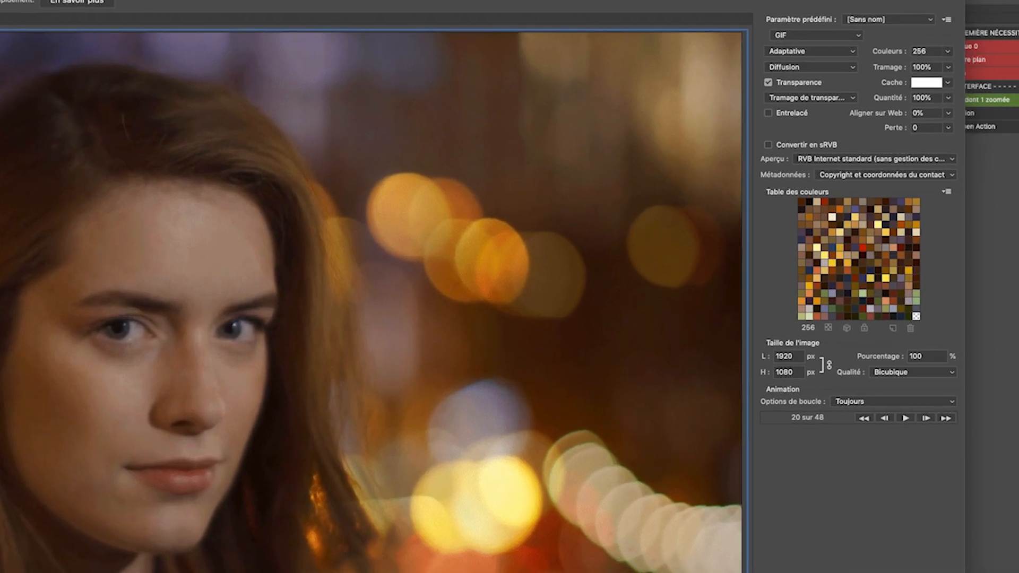
left_click(804, 35)
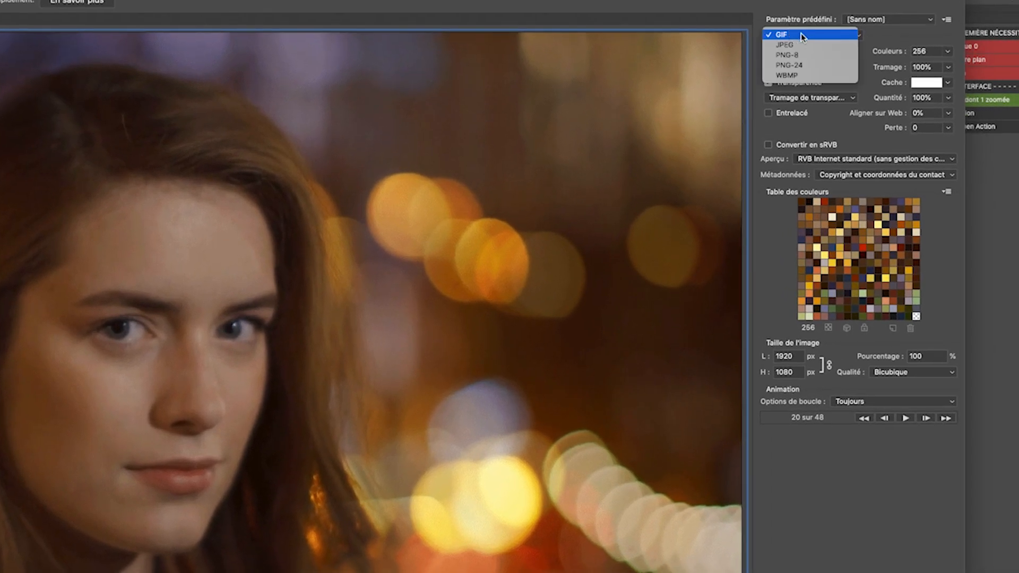
left_click(801, 34)
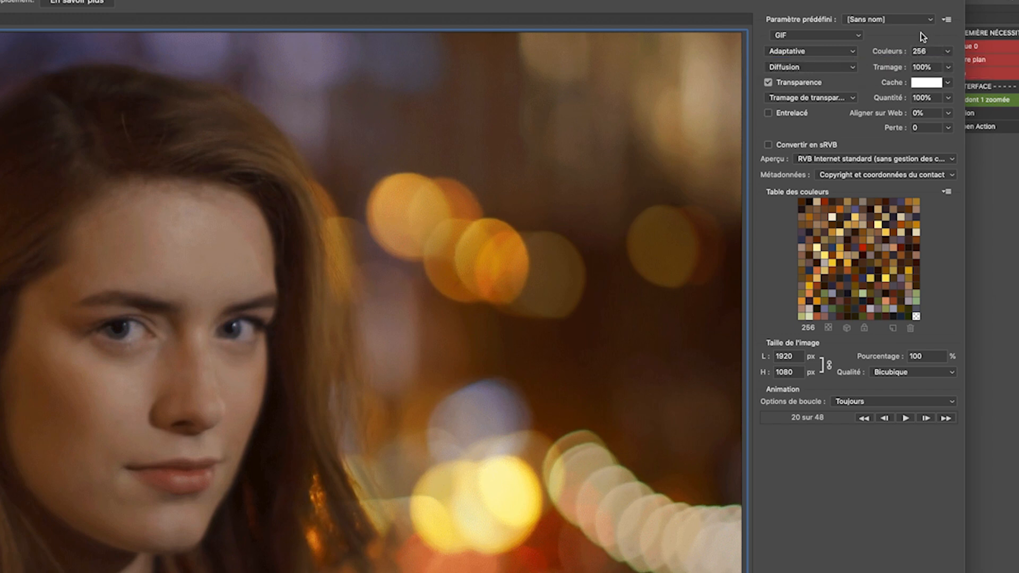
Step: Use Diffusion as the GIF's dithering method and Tramage de transparence par diffusion for its transparency
left_click(824, 70)
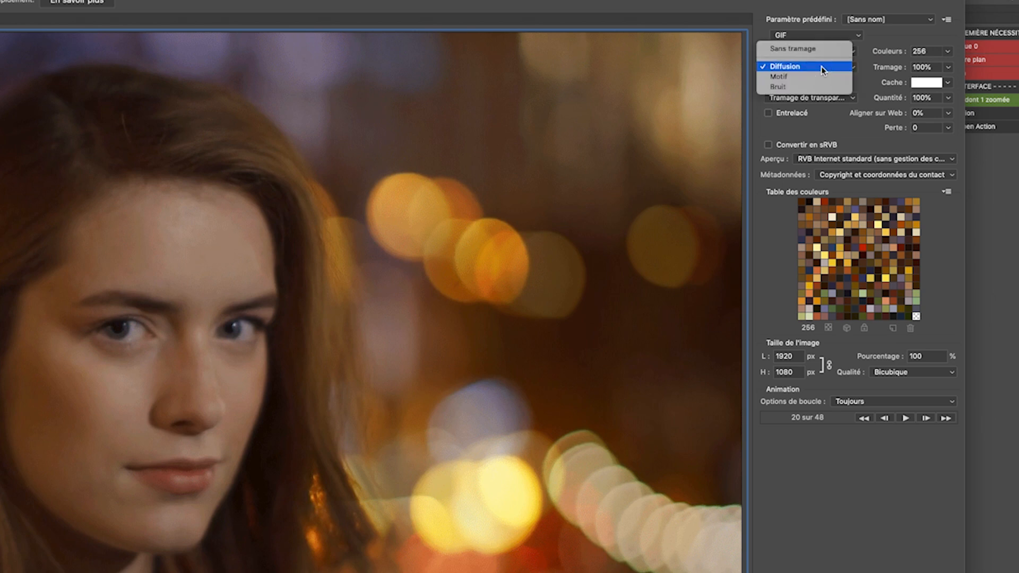
left_click(822, 70)
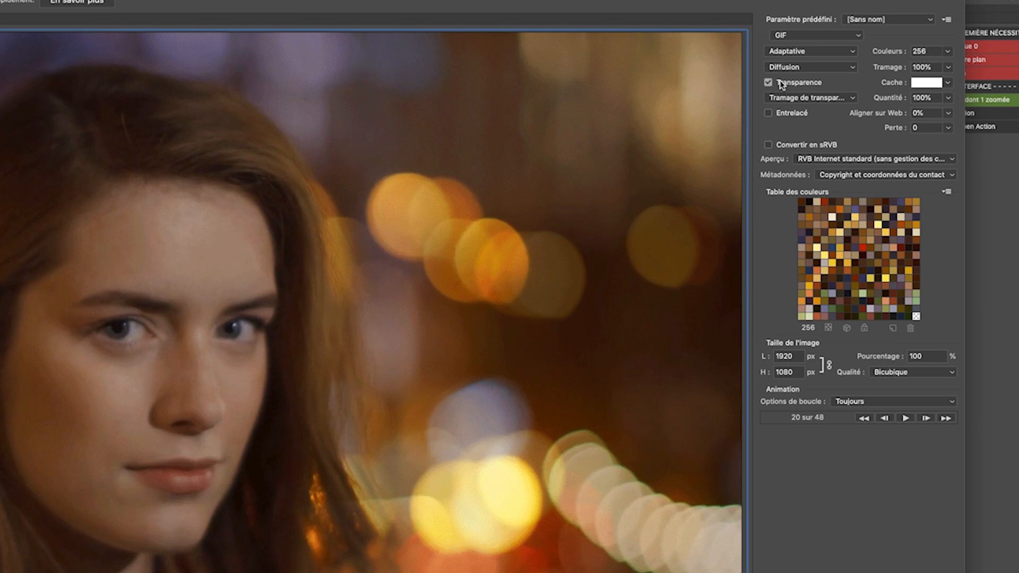
left_click(810, 99)
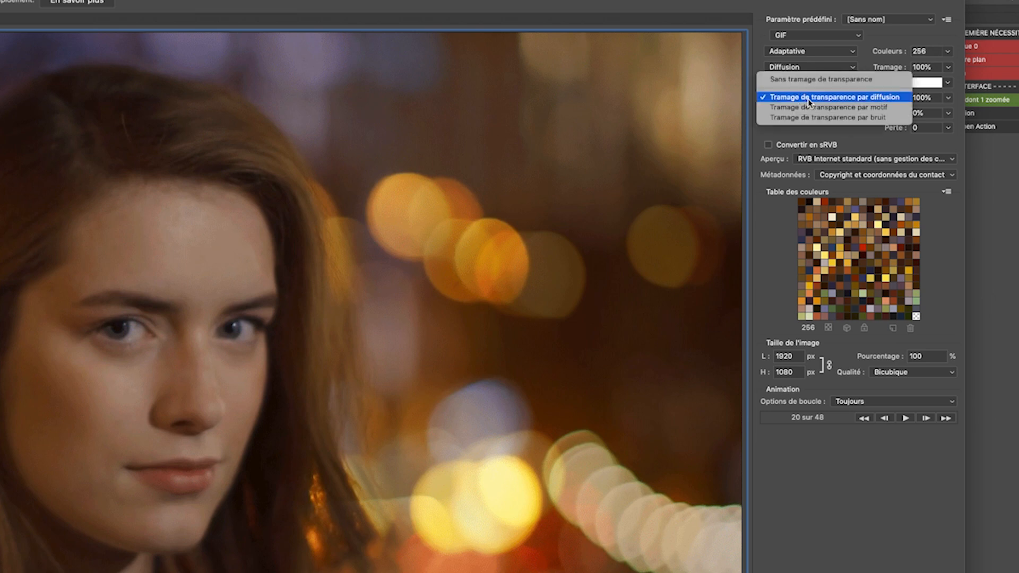
left_click(809, 100)
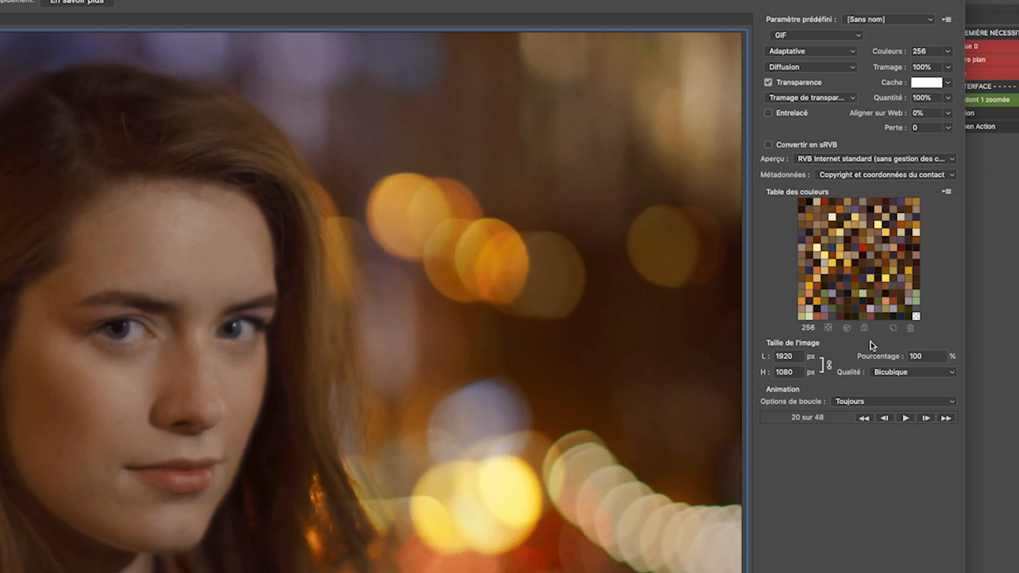
Step: Preview the GIF animation and save the optimized copy as cinemagraphe.gif in the Bureau folder on iCloud
left_click(906, 418)
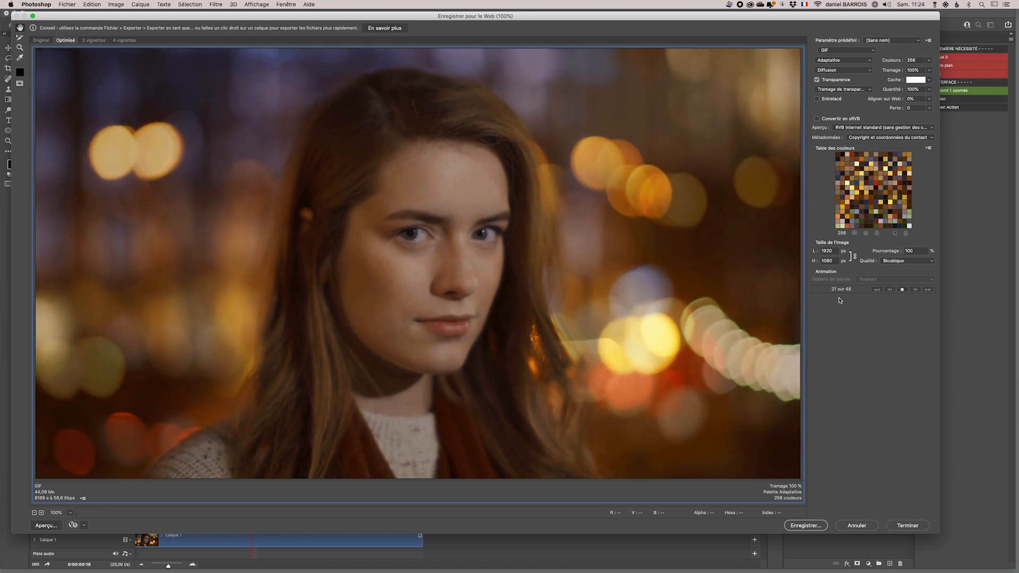
left_click(902, 290)
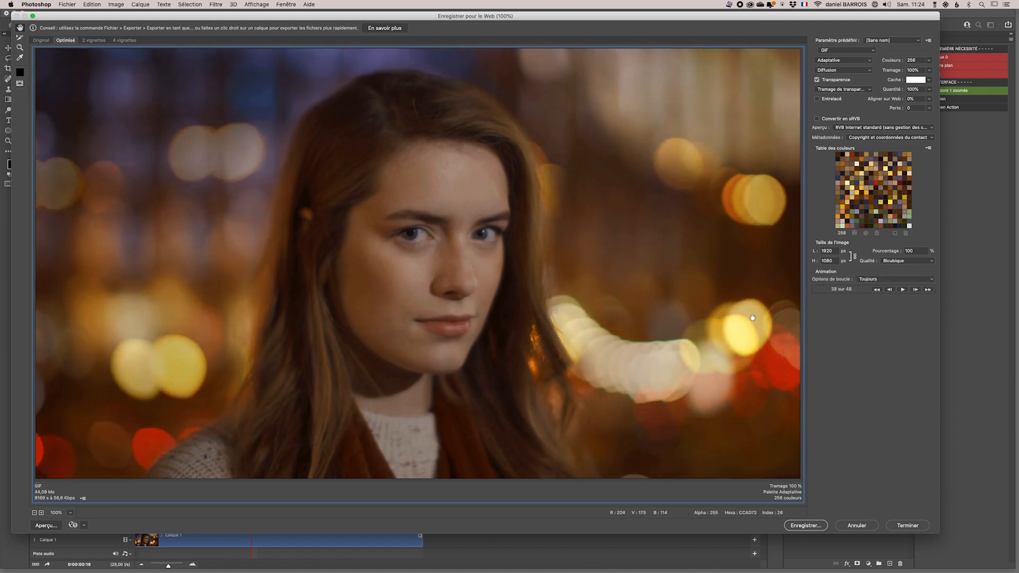
left_click(805, 526)
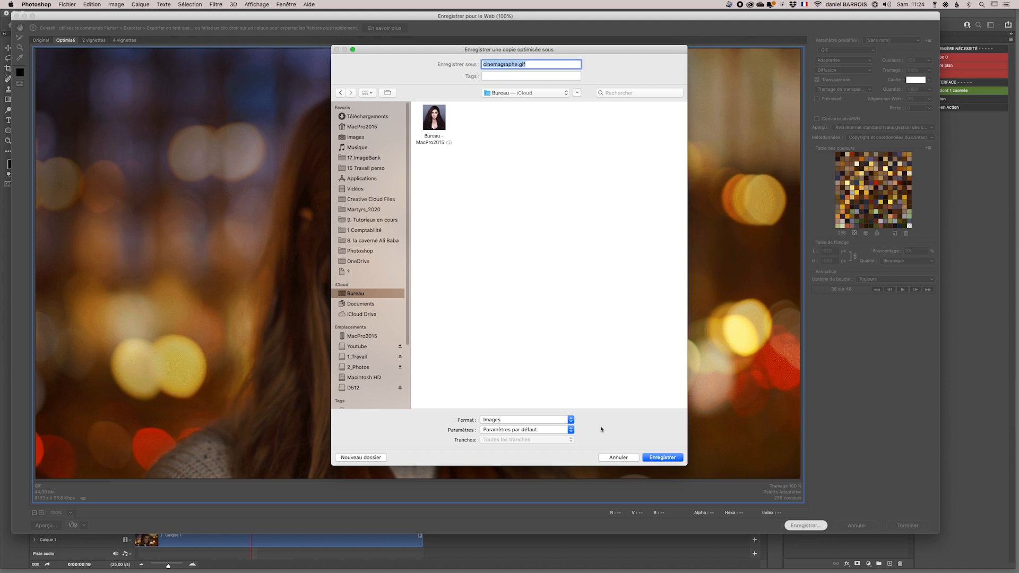
left_click(651, 460)
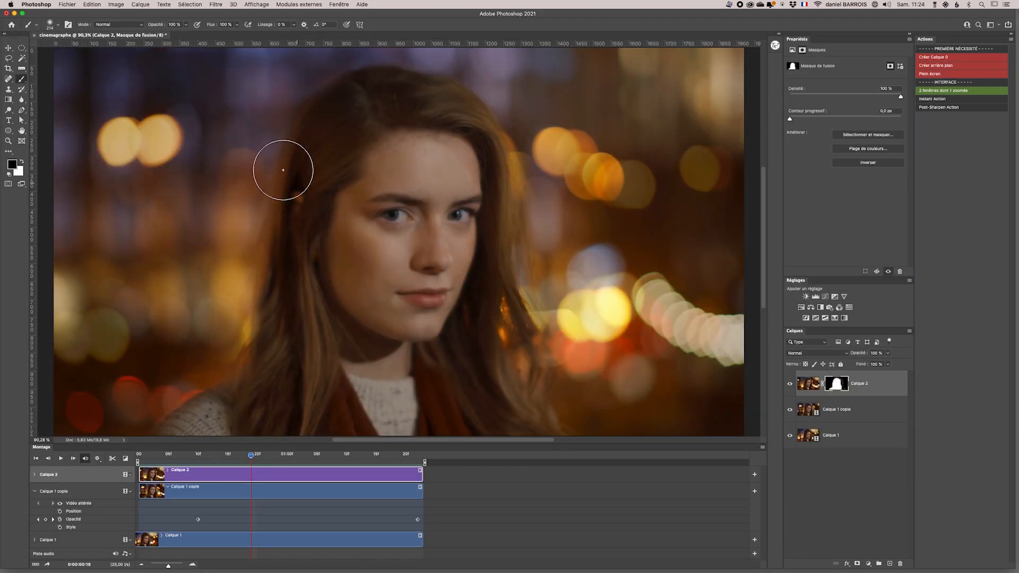
Step: Minimize the document window and open cinemagraphe.gif from the desktop with Safari to view it
left_click(14, 12)
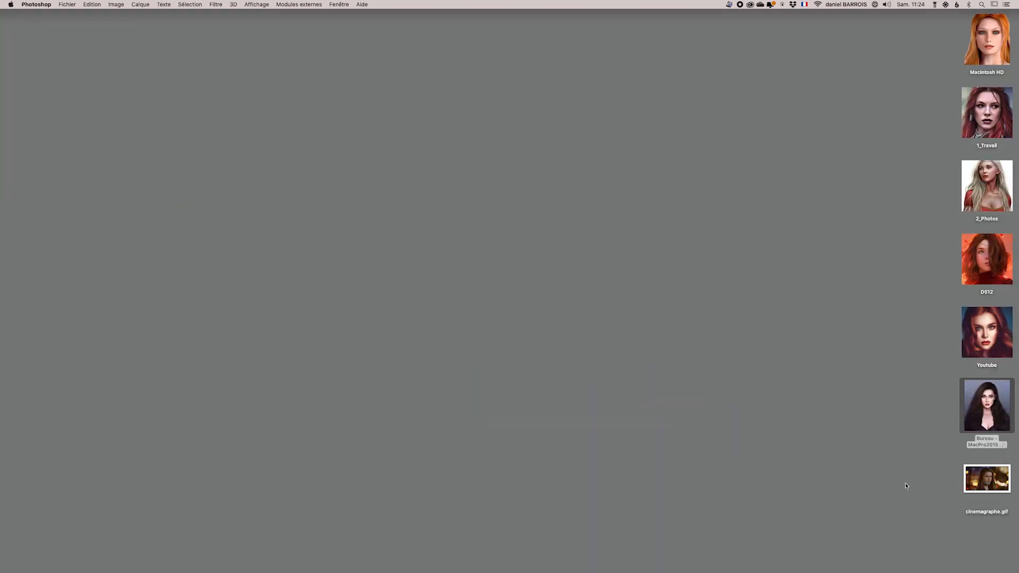
left_click(978, 481)
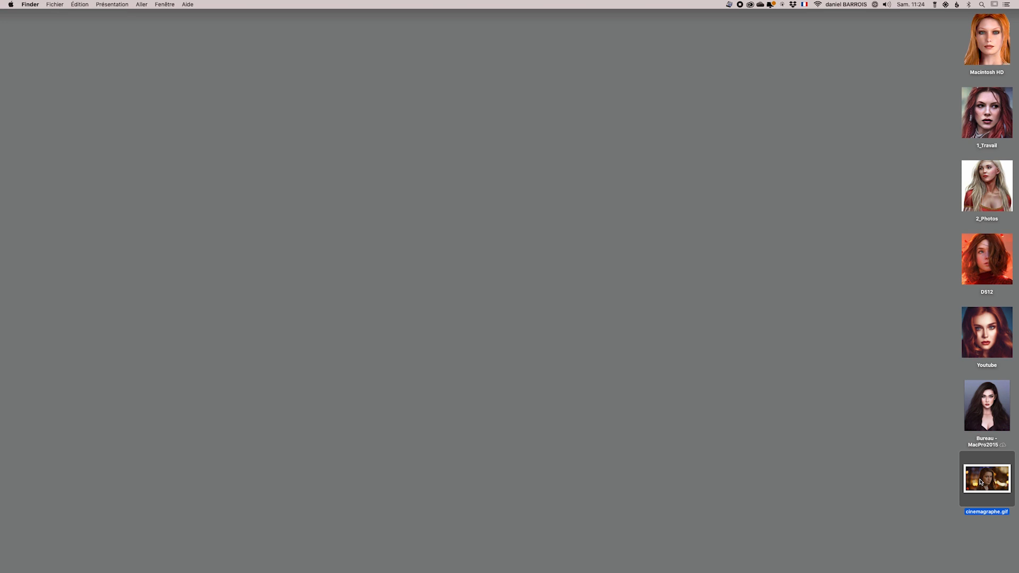
right_click(980, 479)
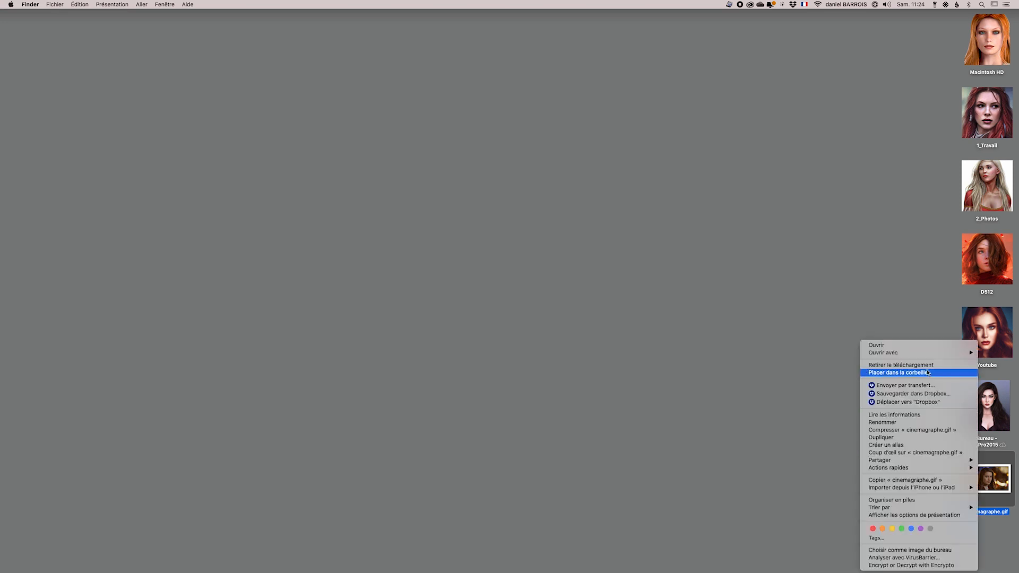
mouse_move(919, 353)
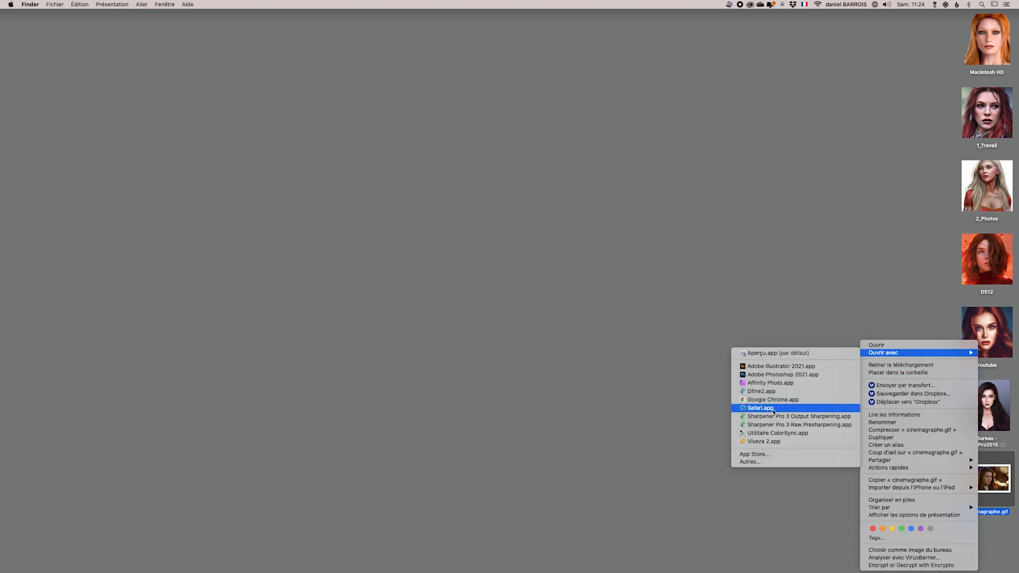